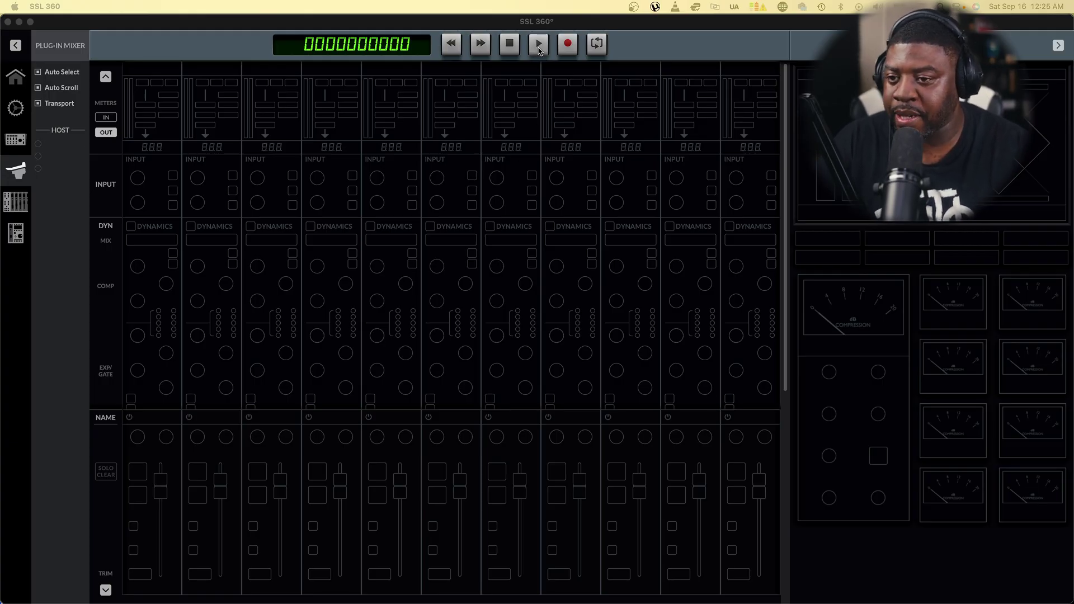
Switch to Studio One and move its song window up so the whole mixer fits on the screen
mouse_move(471, 603)
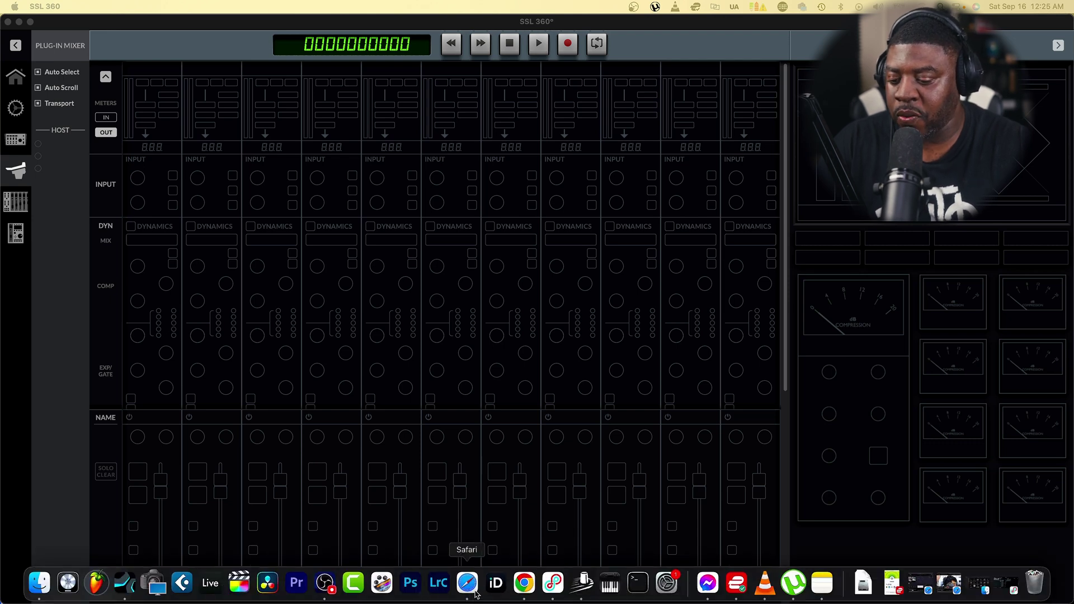
click(124, 582)
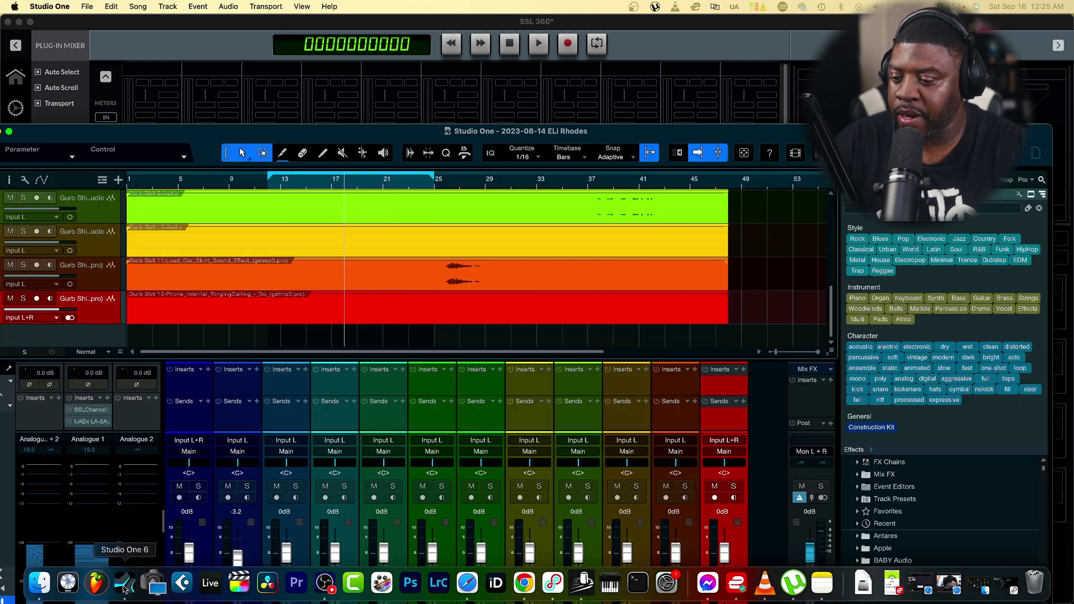
drag(377, 133, 385, 20)
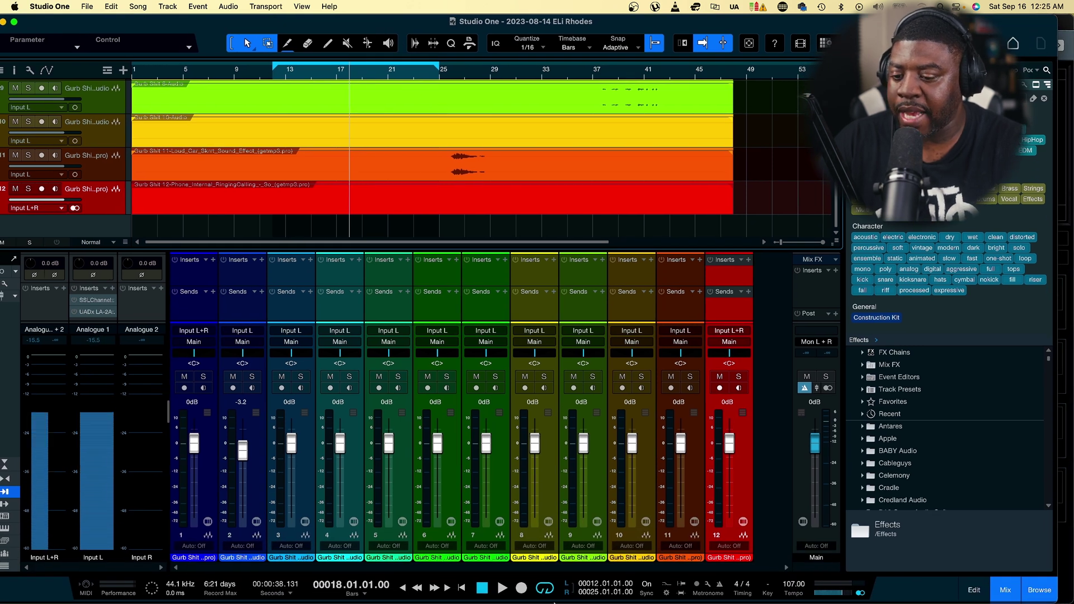
Switch to SSL 360, look over the SSL 12 interface mixer and return to the plug-in mixer
mouse_move(533, 603)
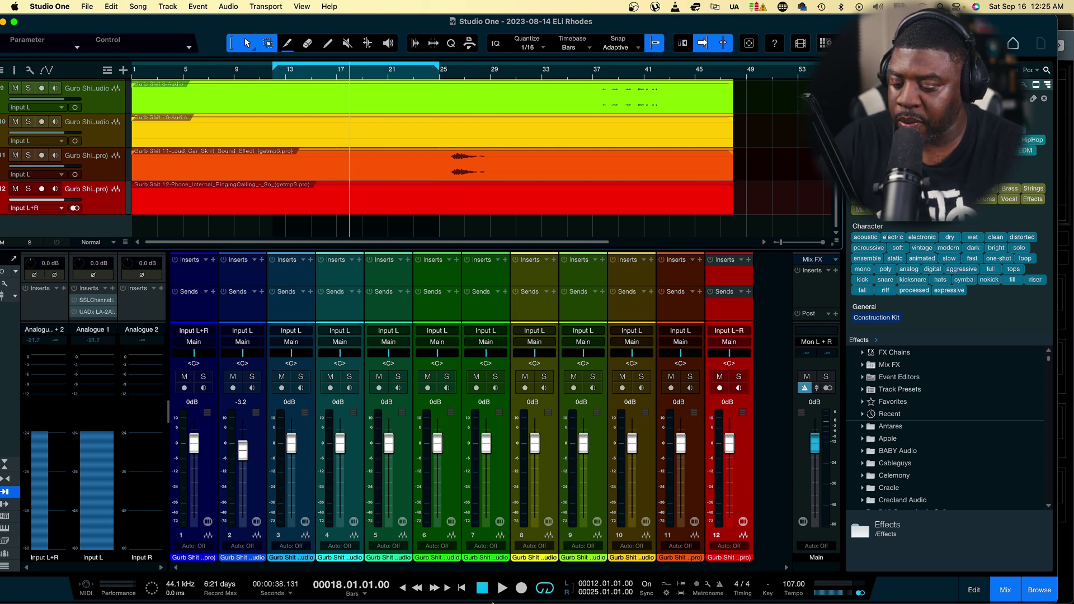
mouse_move(485, 601)
click(581, 585)
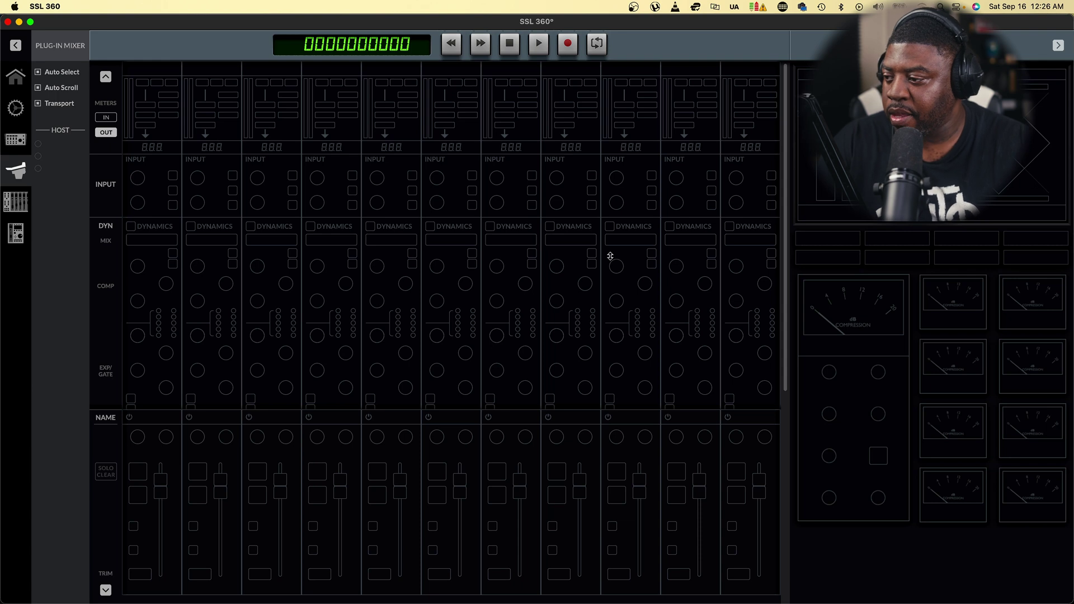
click(15, 141)
mouse_move(396, 346)
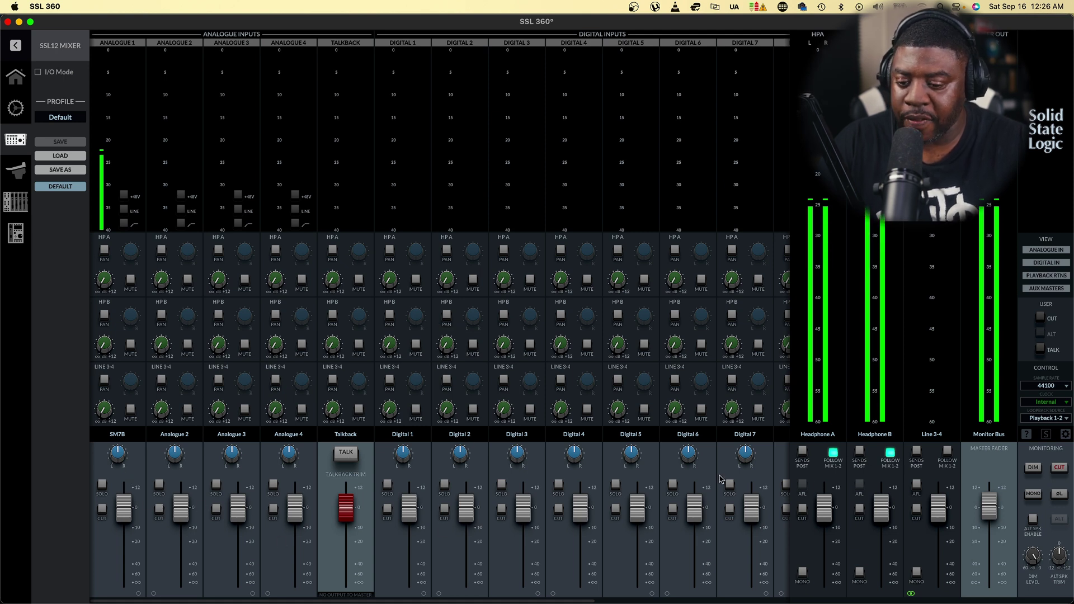
mouse_move(96, 290)
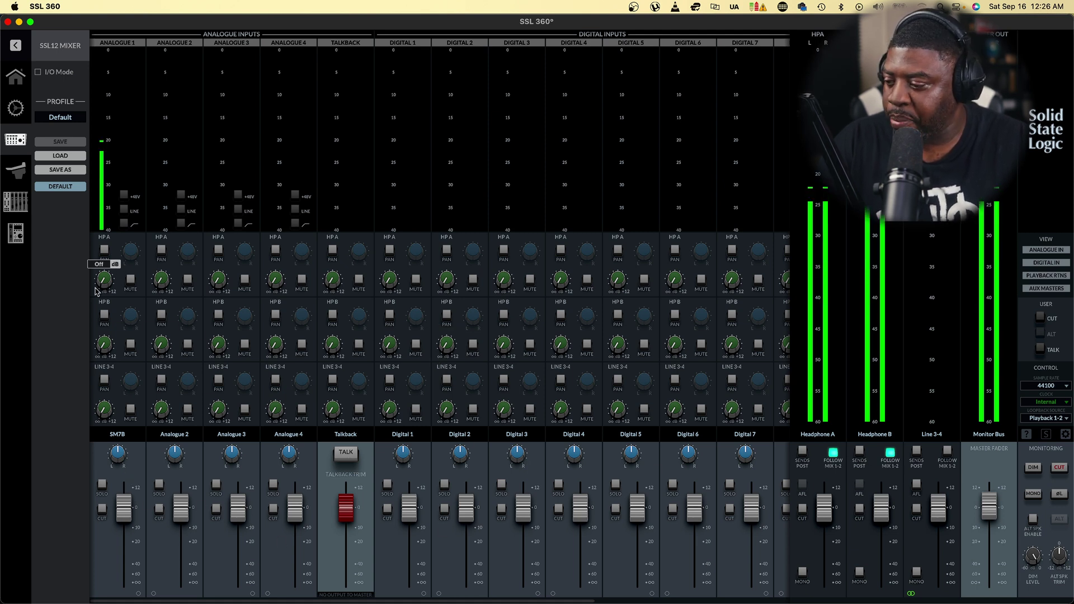
click(22, 171)
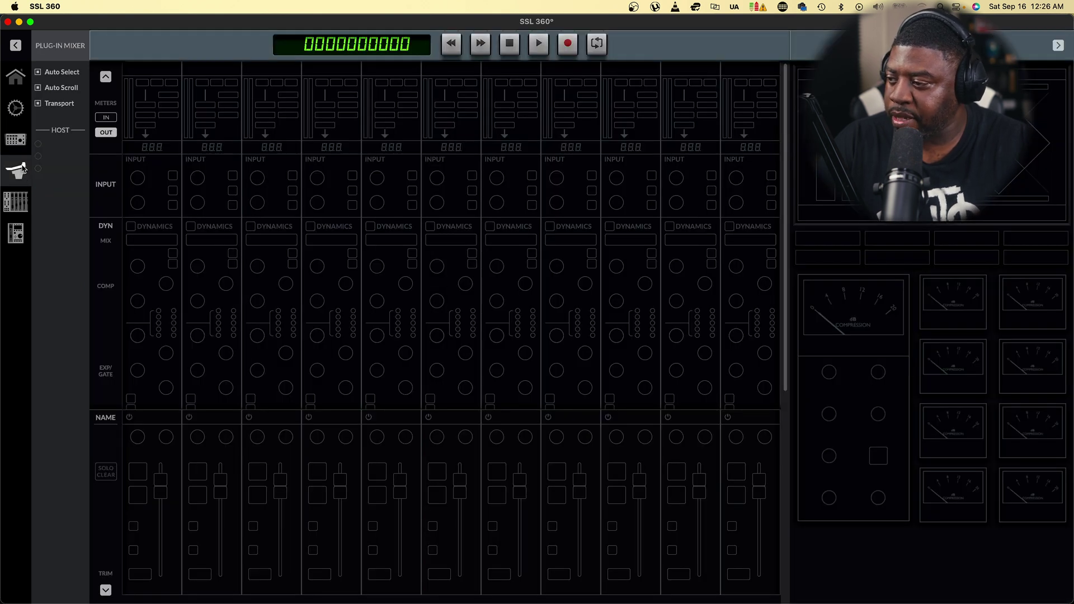
Check which DAW the plug-in mixer transport is linked to in the SSL 360 settings, and return to the plug-in mixer
click(15, 108)
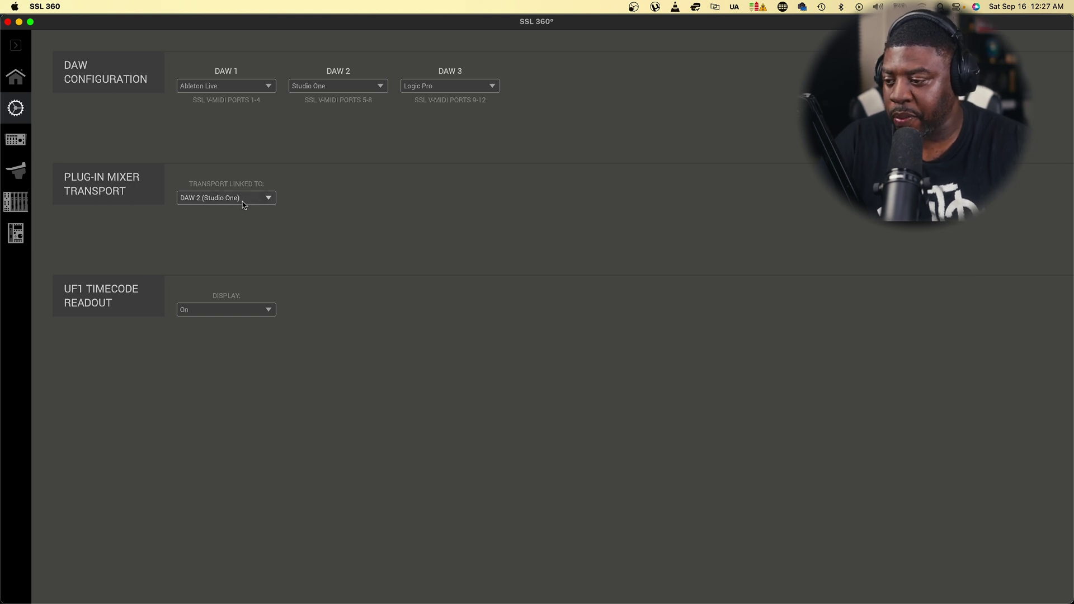
click(267, 201)
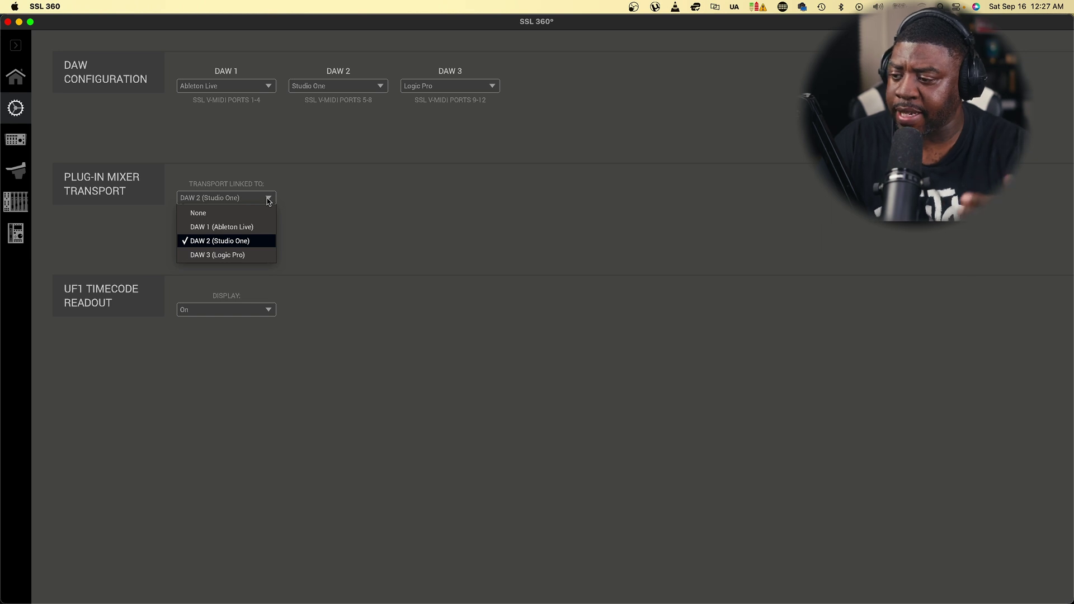
click(404, 219)
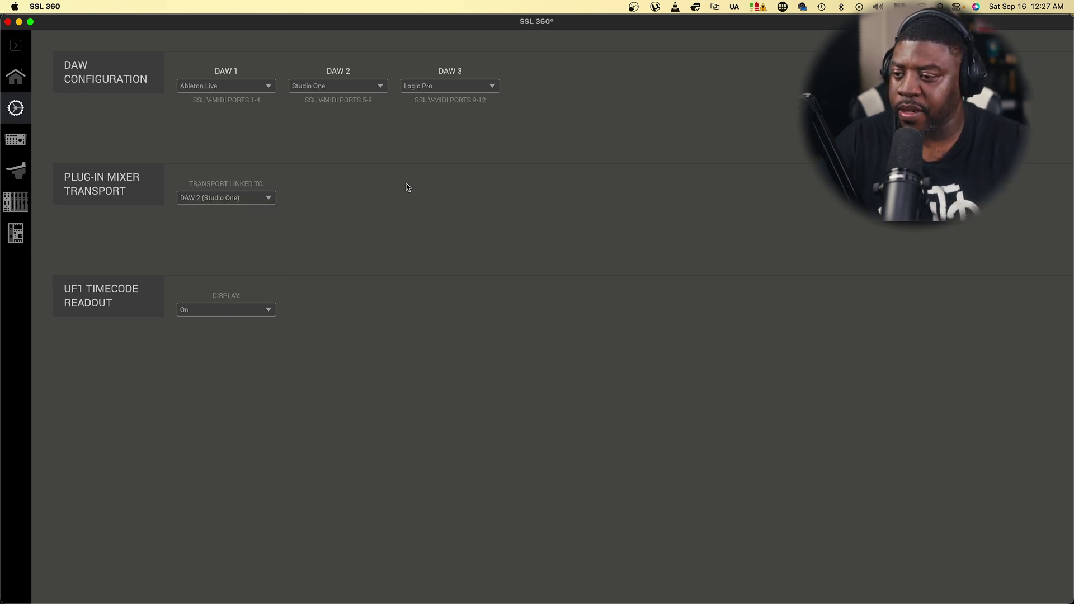
click(15, 171)
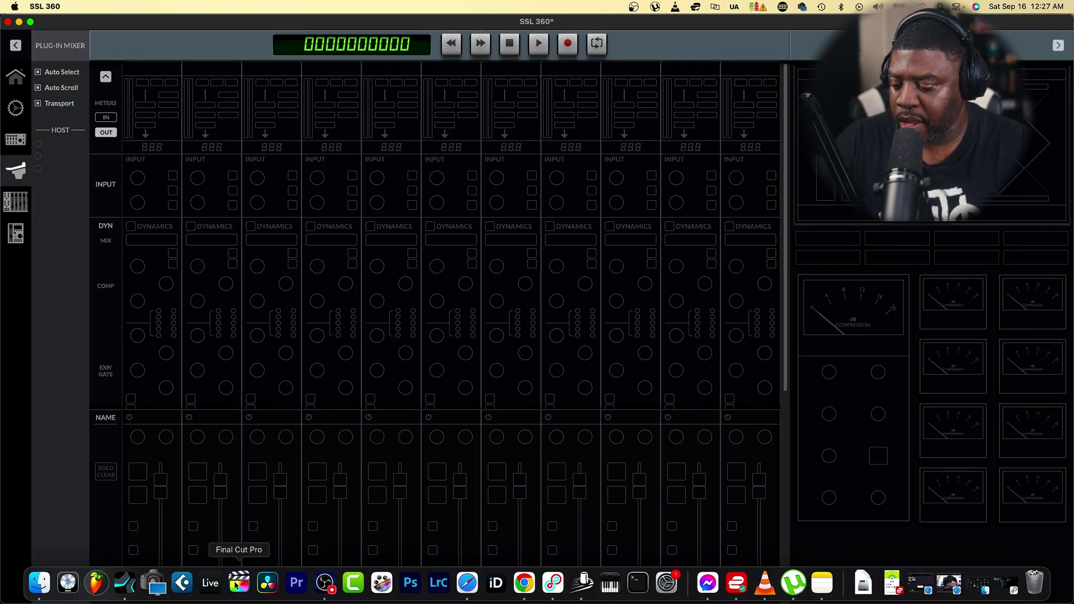
Switch to Studio One and begin adding a Mackie Control as a new external device in the preferences
click(182, 583)
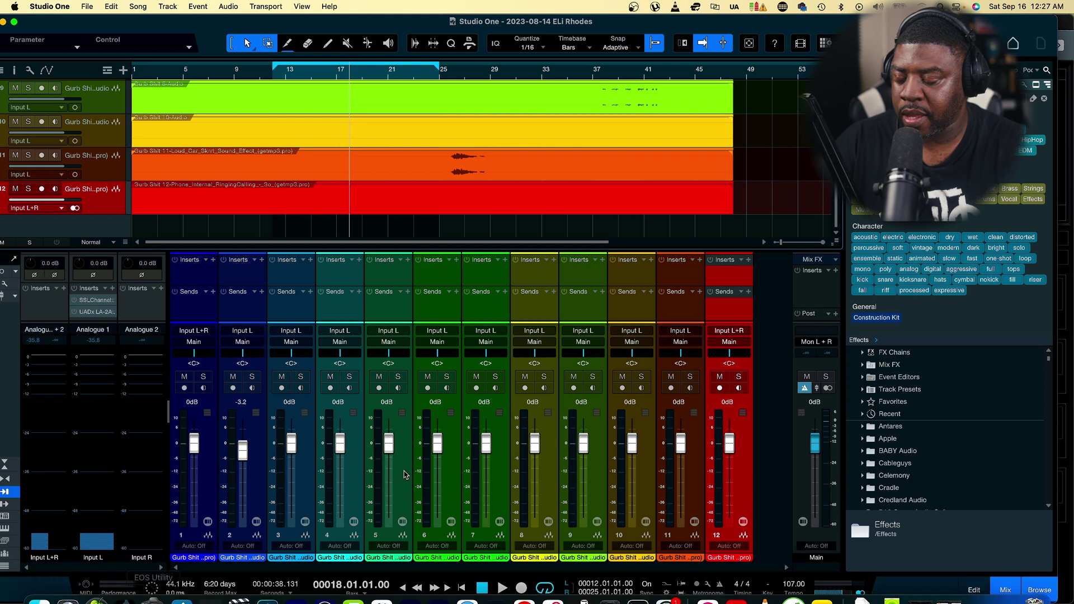
click(50, 6)
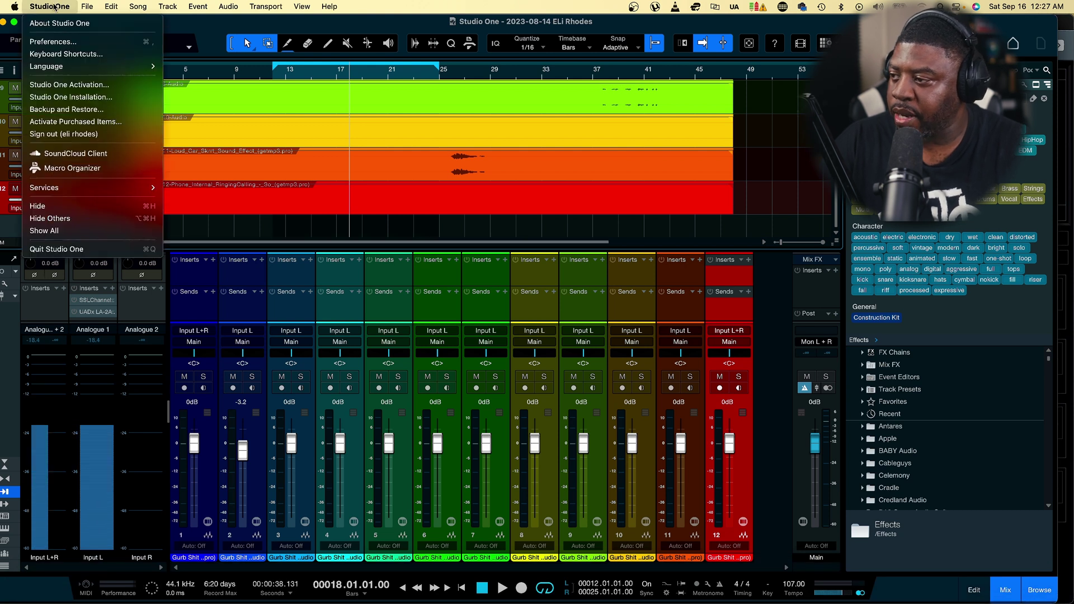
click(51, 40)
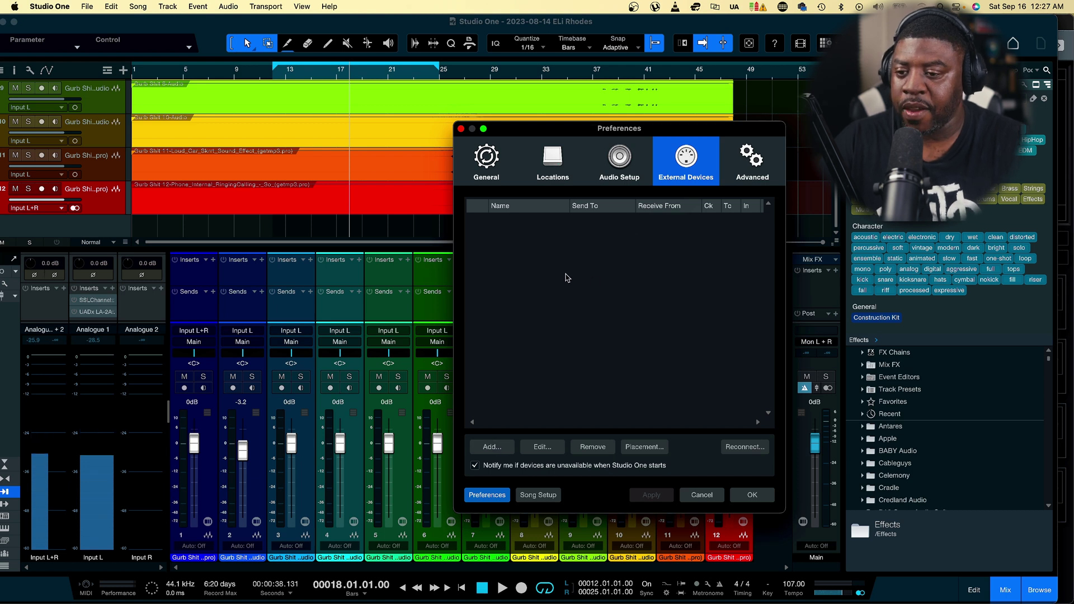
click(493, 447)
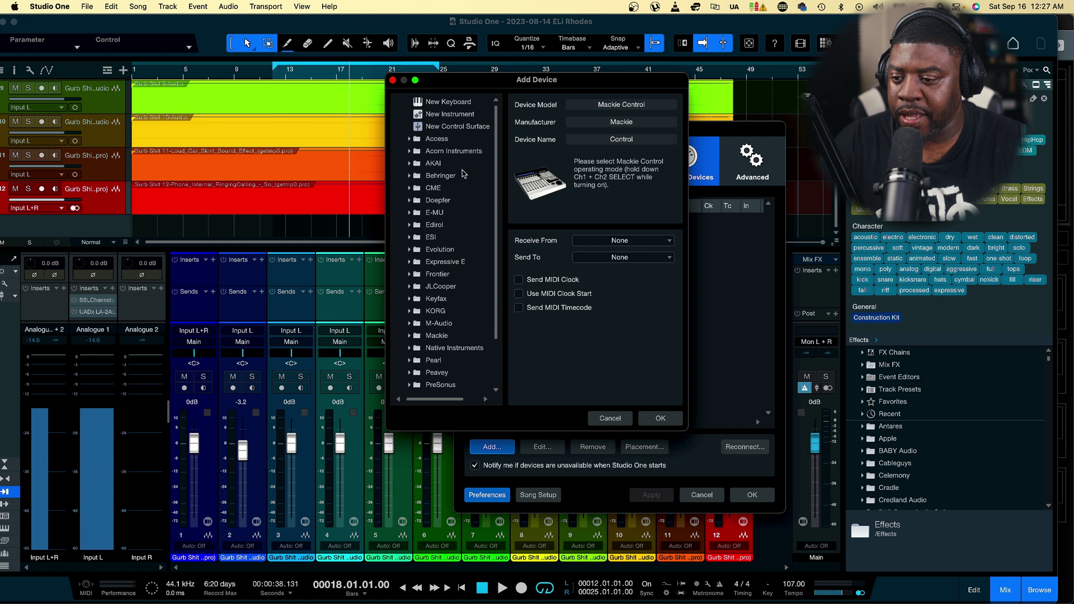
click(411, 336)
click(443, 349)
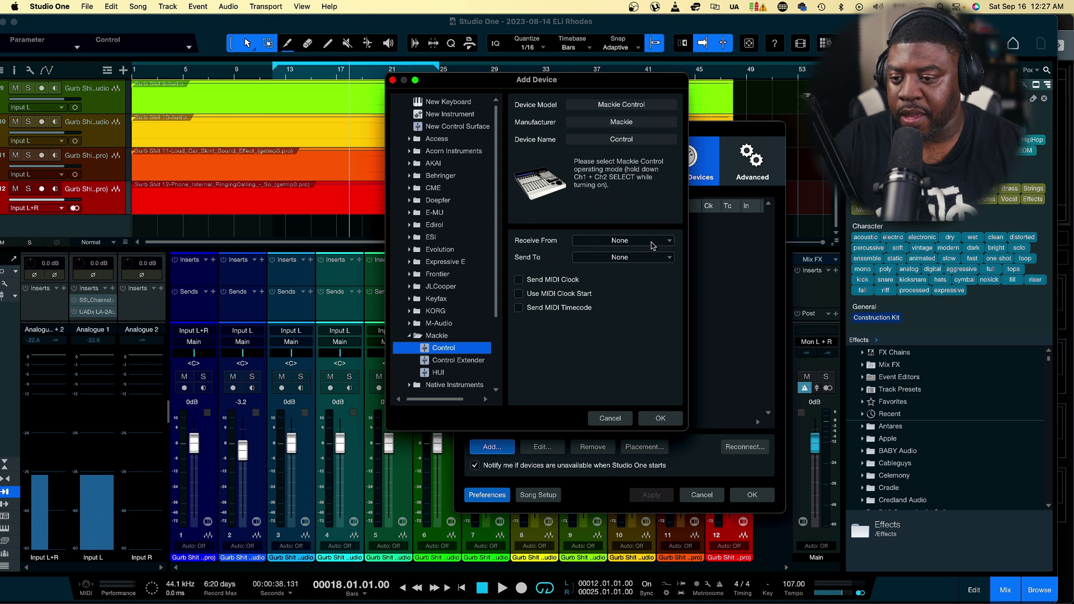
Look up the SSL V-MIDI ports assigned to Studio One in the SSL 360 settings and return to Studio One
mouse_move(560, 598)
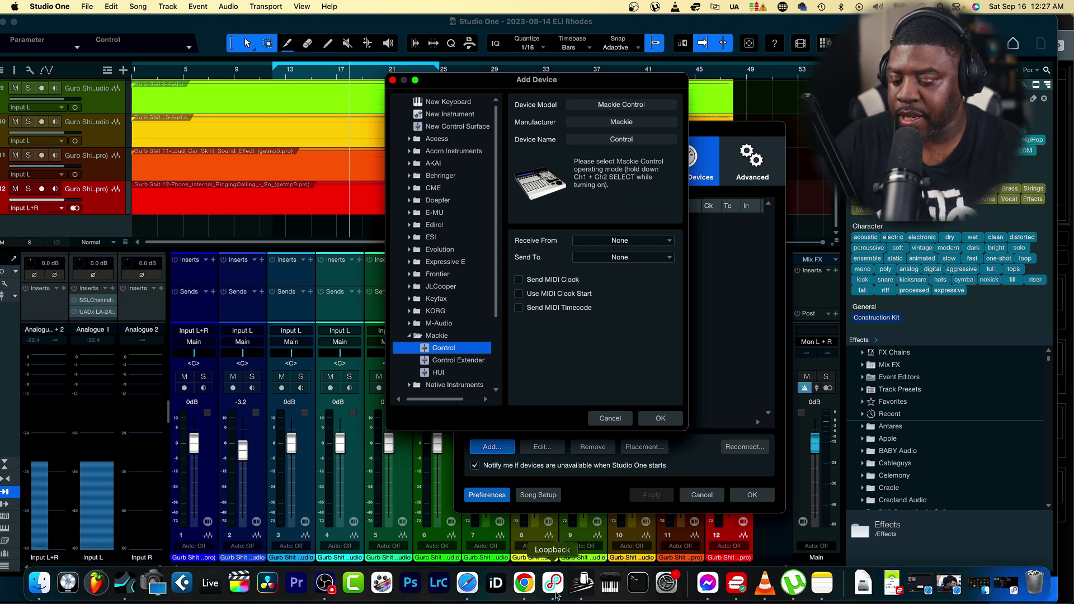
click(582, 583)
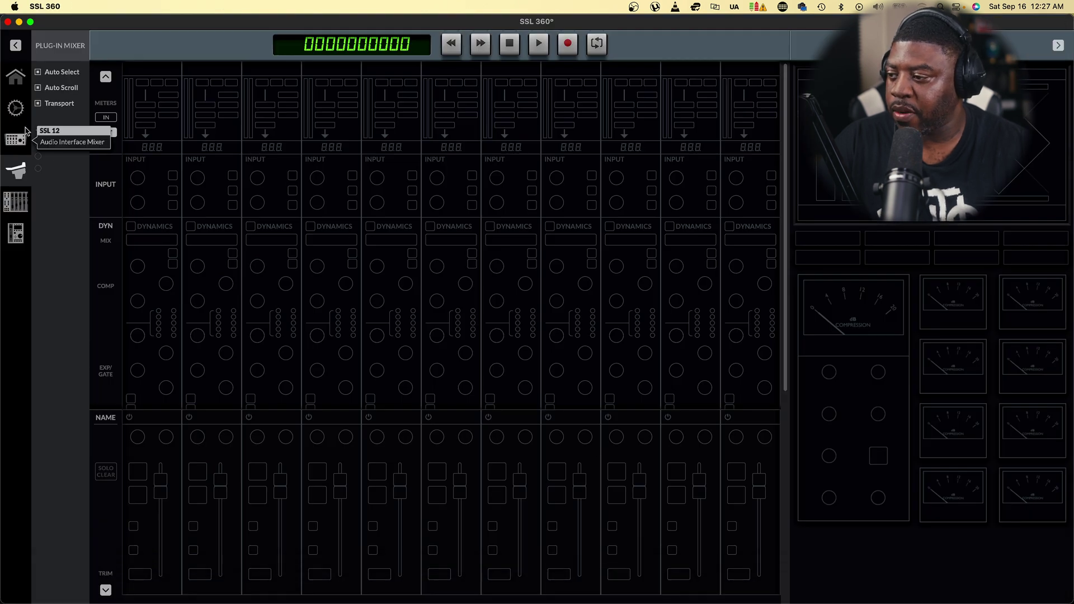
click(15, 108)
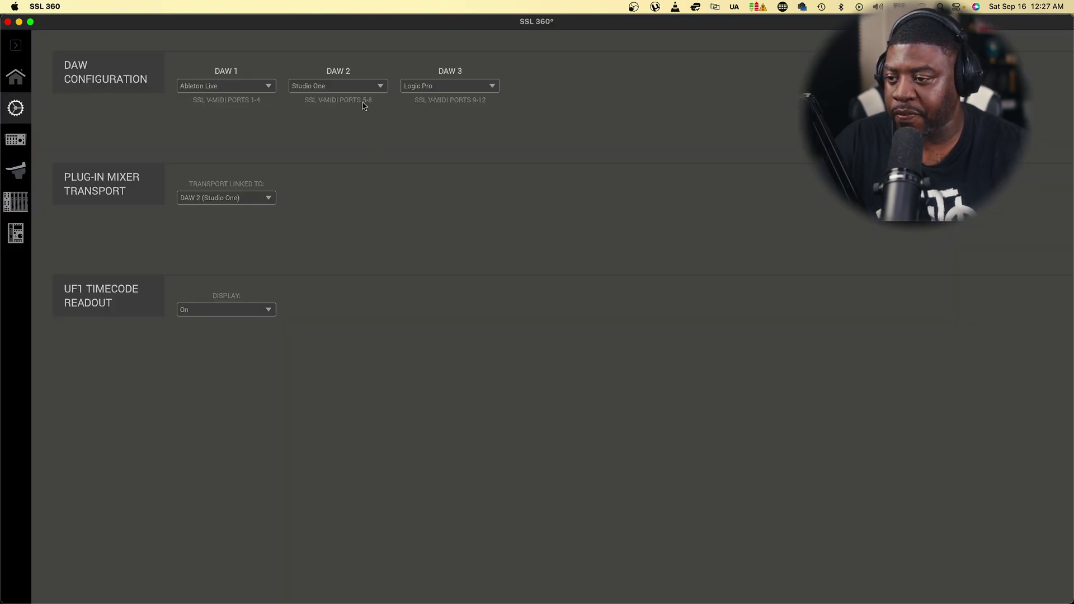
mouse_move(411, 598)
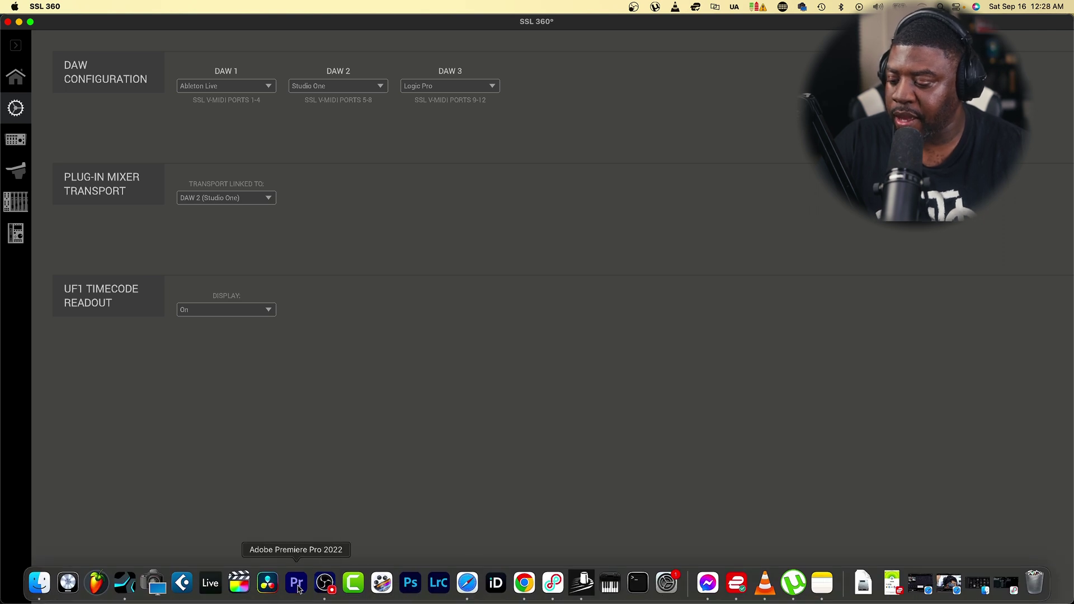
click(124, 583)
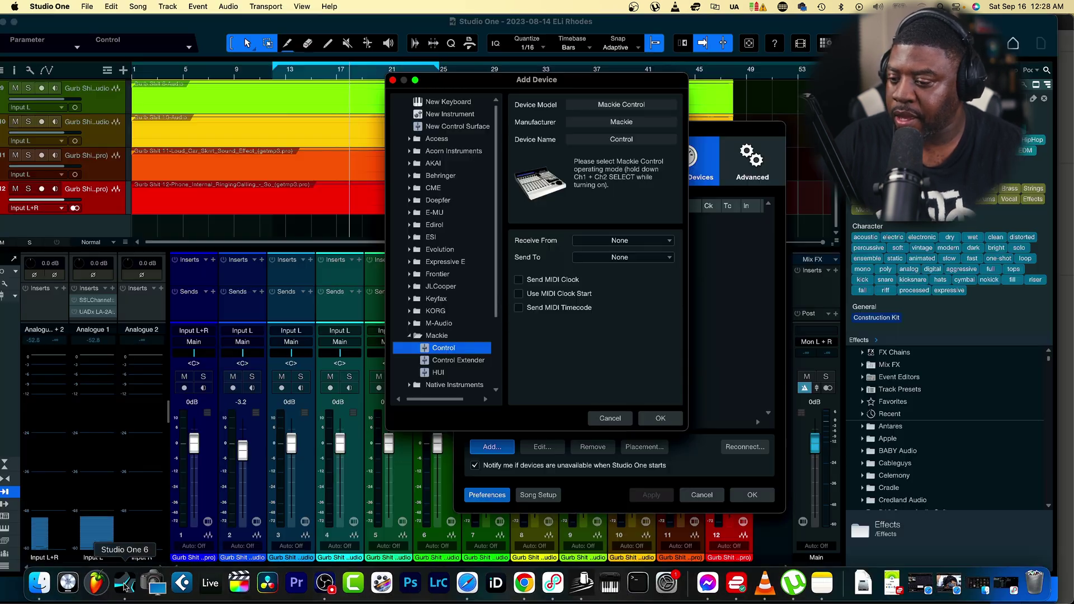
Set the Mackie Control to receive from SSL V-MIDI Port 5 Source and send to SSL V-MIDI Port 5 Destination, and save the preferences
click(659, 247)
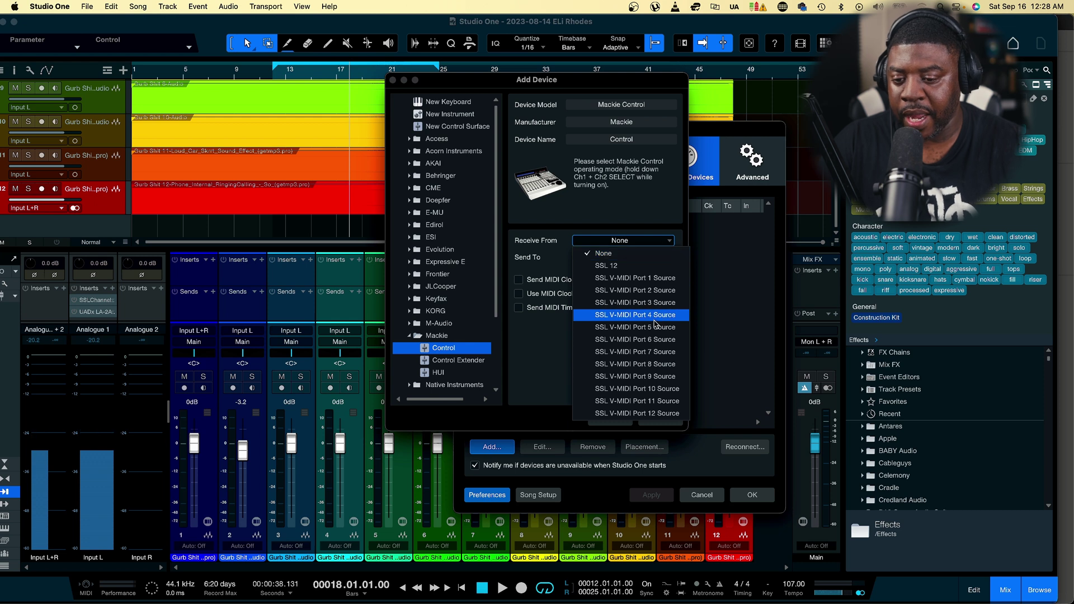
click(654, 331)
click(670, 258)
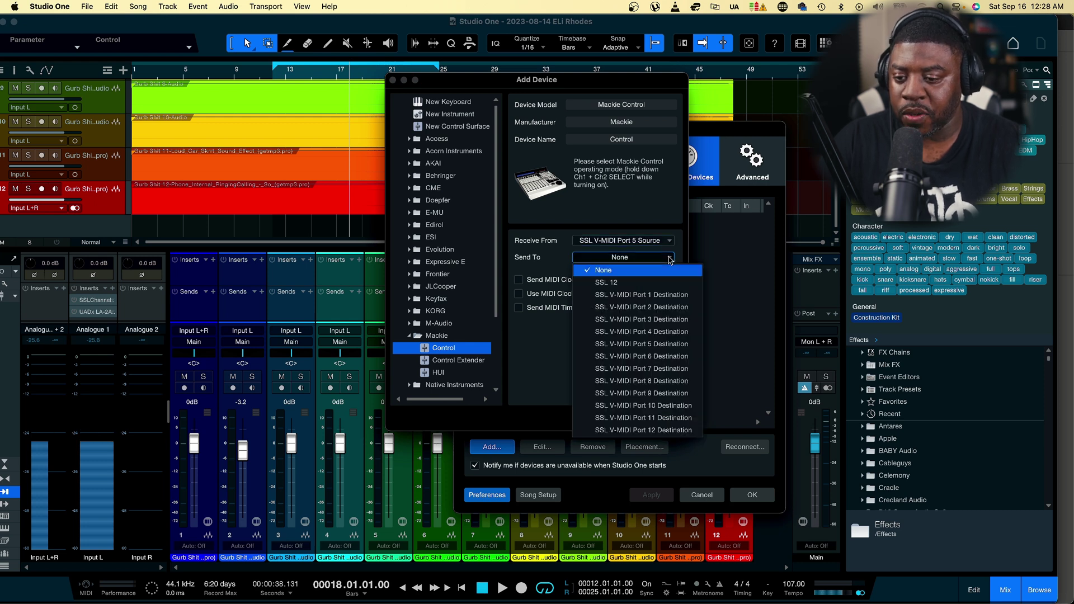
click(662, 343)
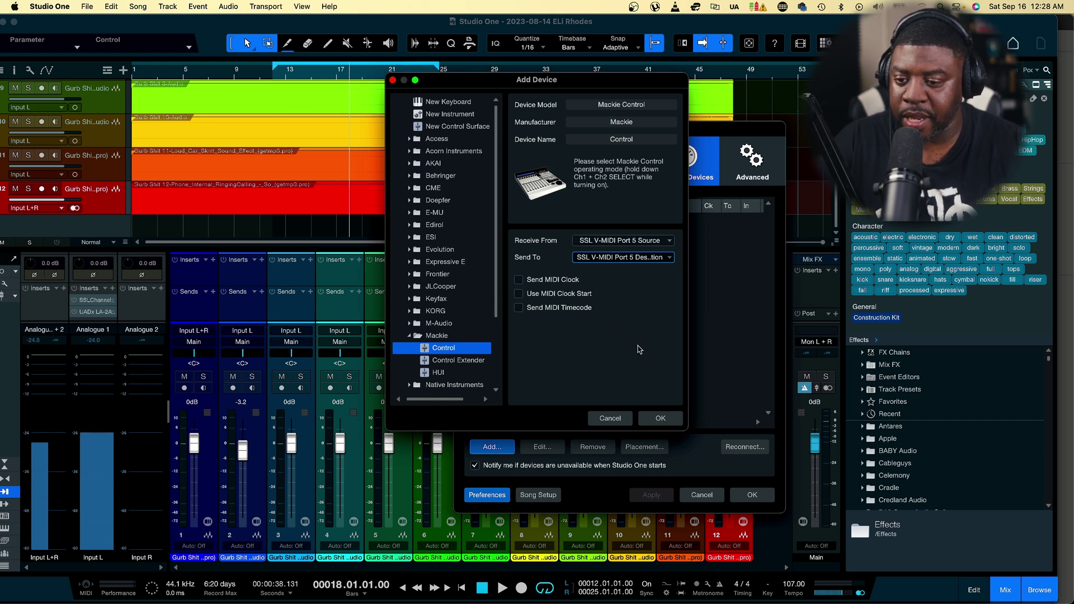
click(661, 418)
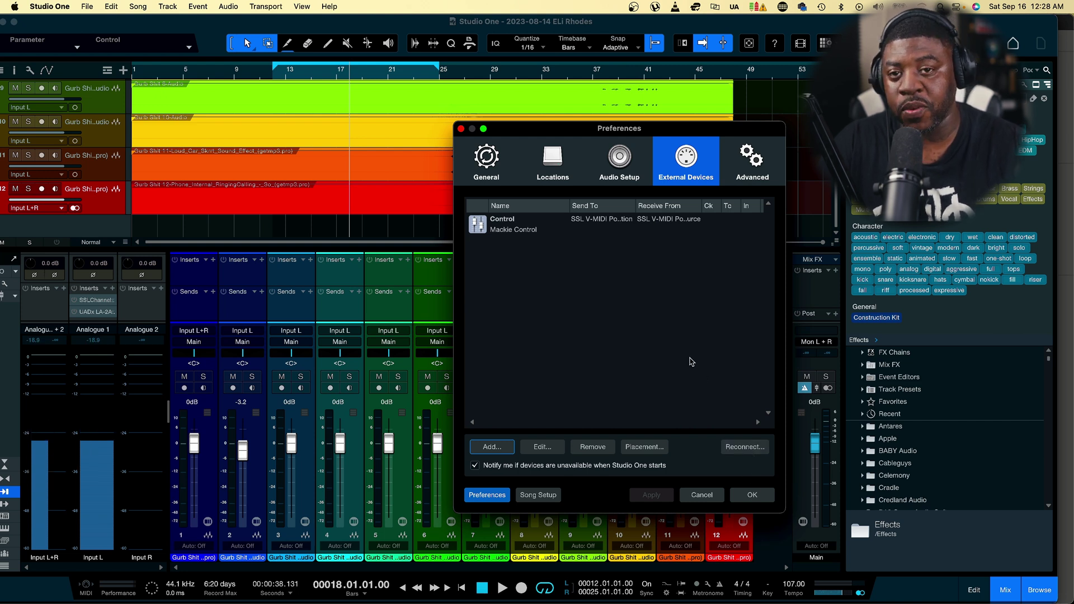
click(752, 495)
Switch to the SSL 360 plug-in mixer and test its transport with play, stop, rewind and fast-forward
mouse_move(356, 601)
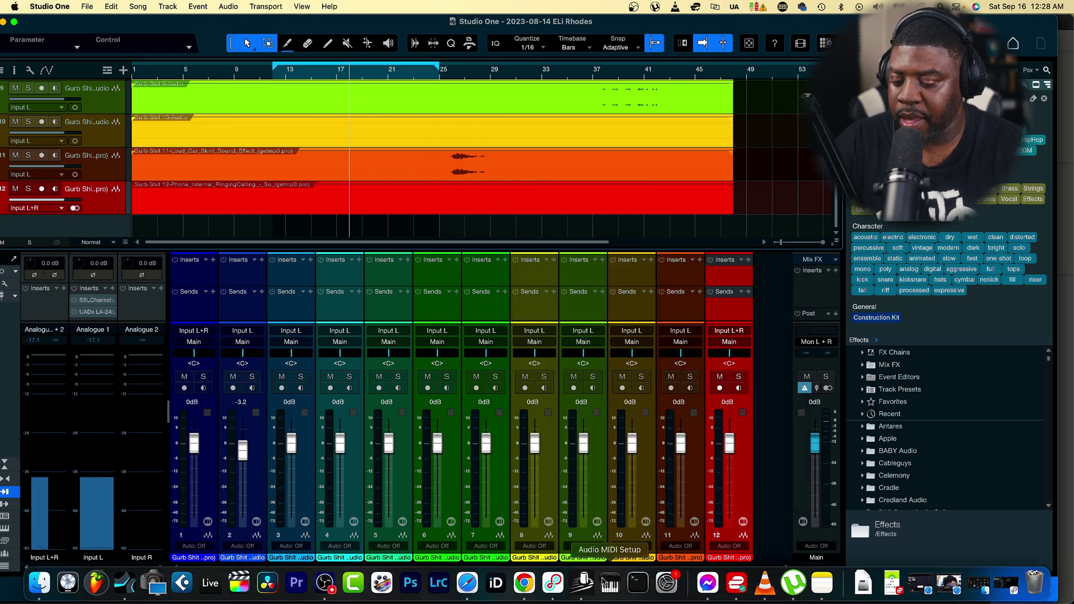
click(582, 582)
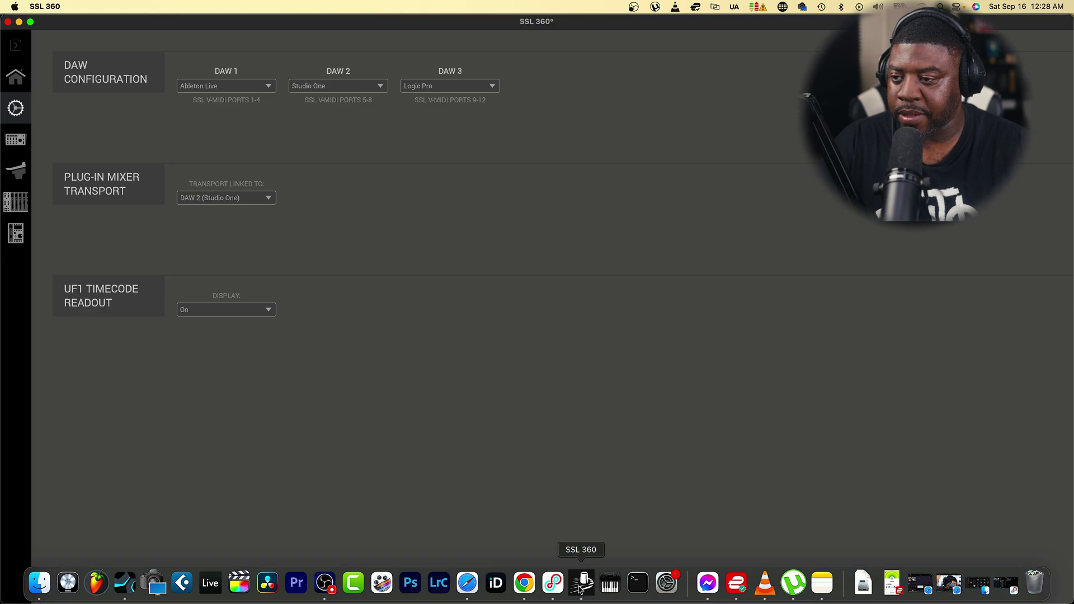
click(16, 170)
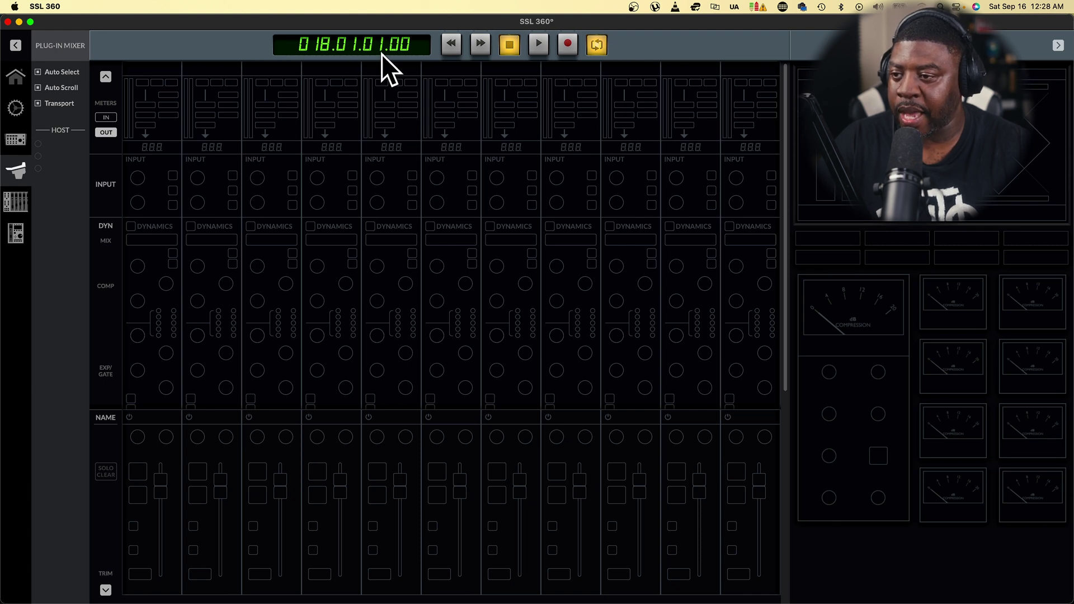
click(540, 47)
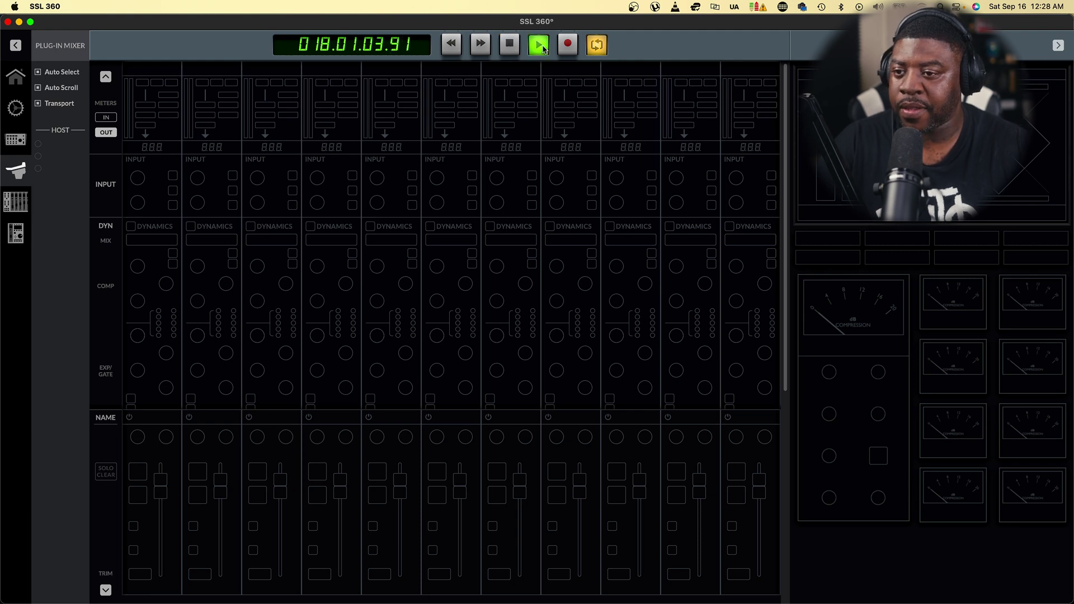
click(510, 46)
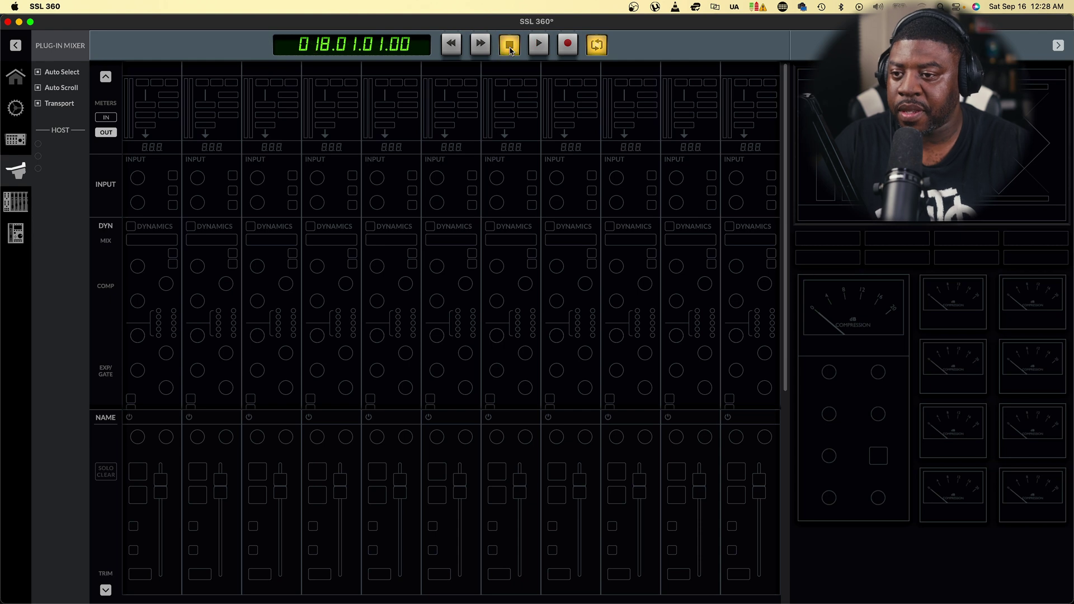
click(463, 47)
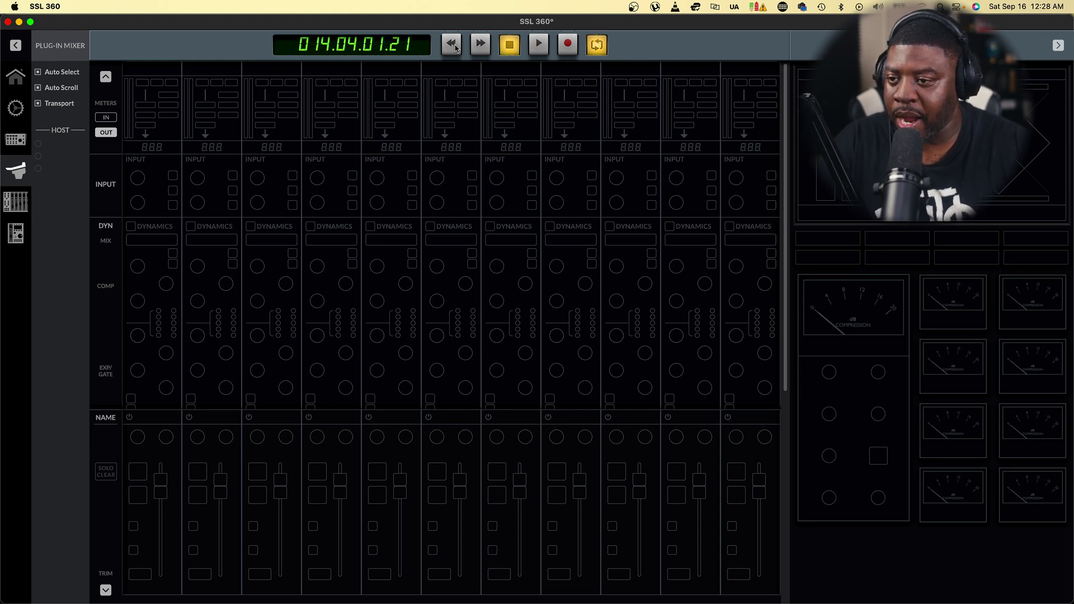
click(476, 47)
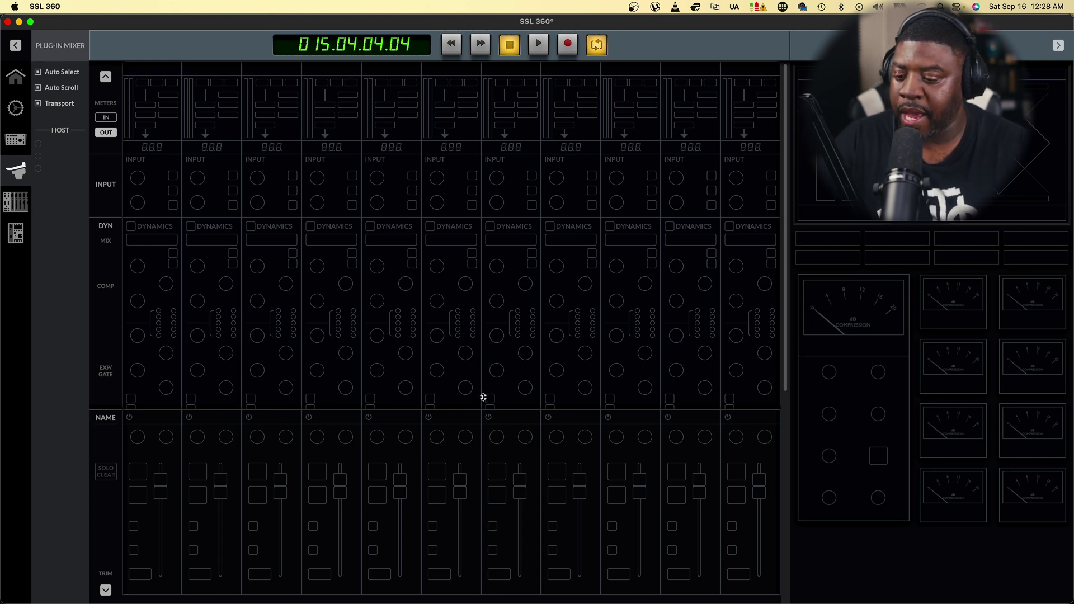
Switch to Studio One and insert SSL Native Channel Strip 2 on all twelve audio tracks at once
mouse_move(468, 602)
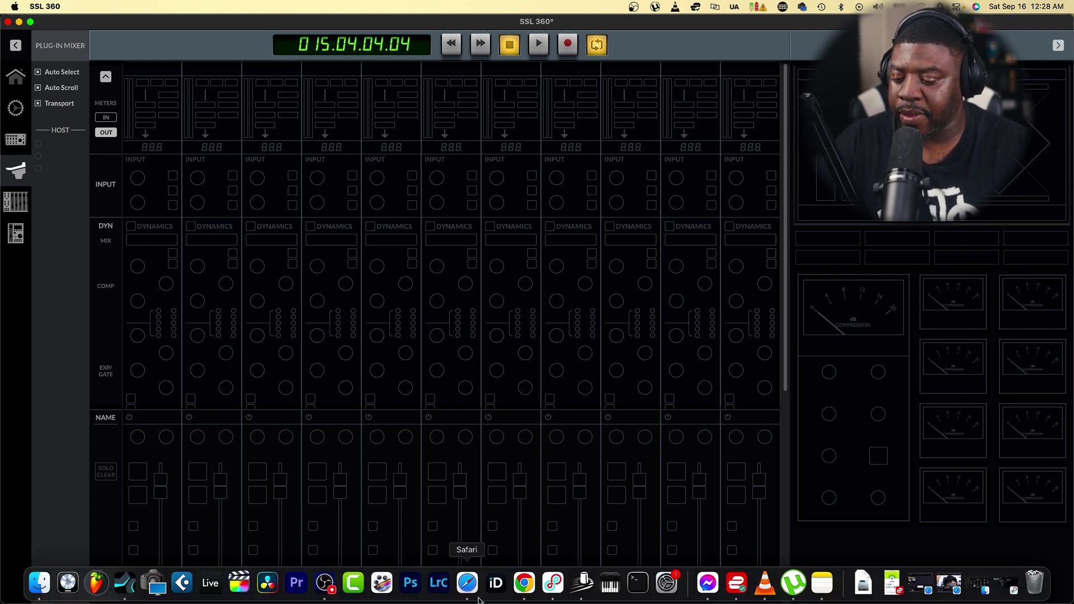
click(124, 583)
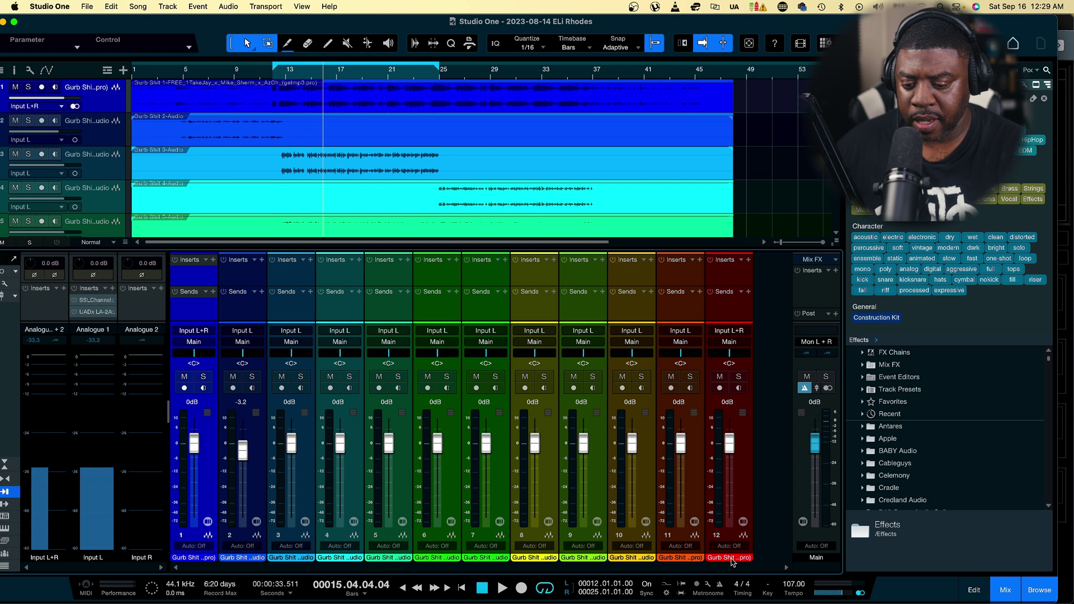
click(730, 557)
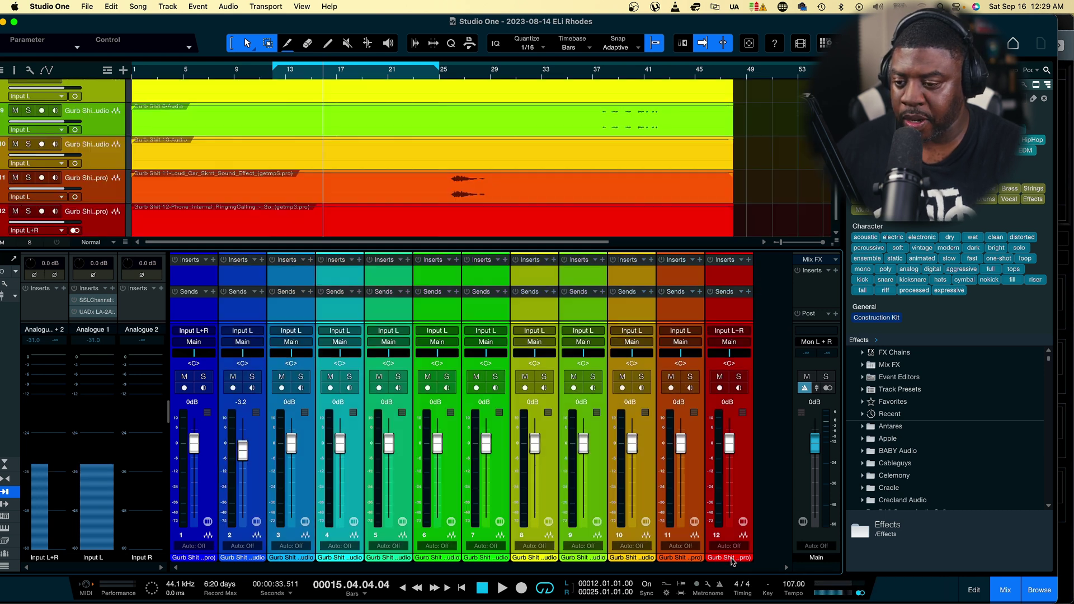
click(213, 261)
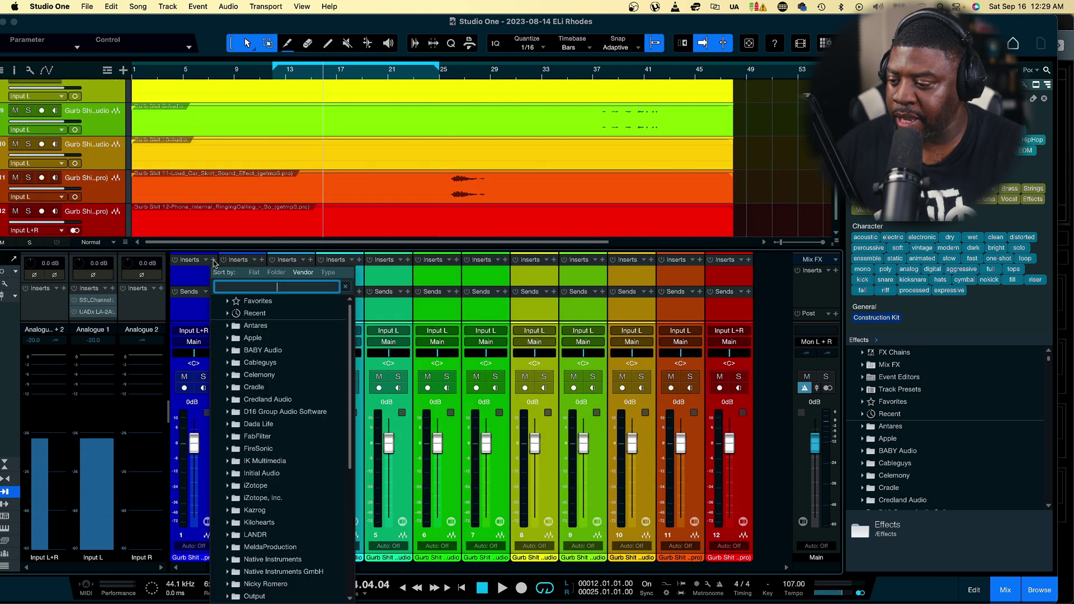
text(ssl)
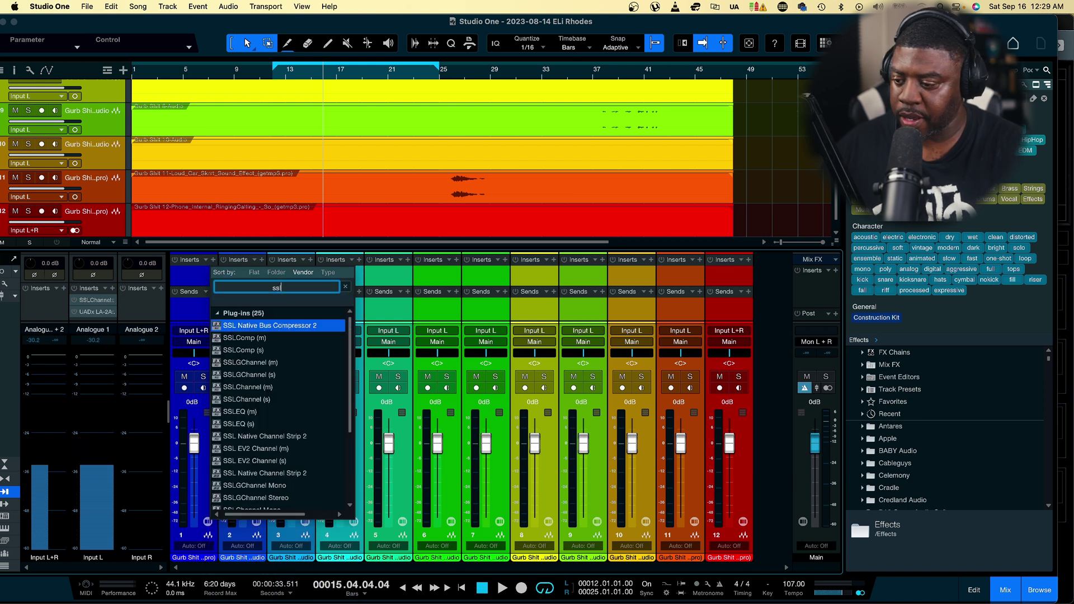
click(312, 441)
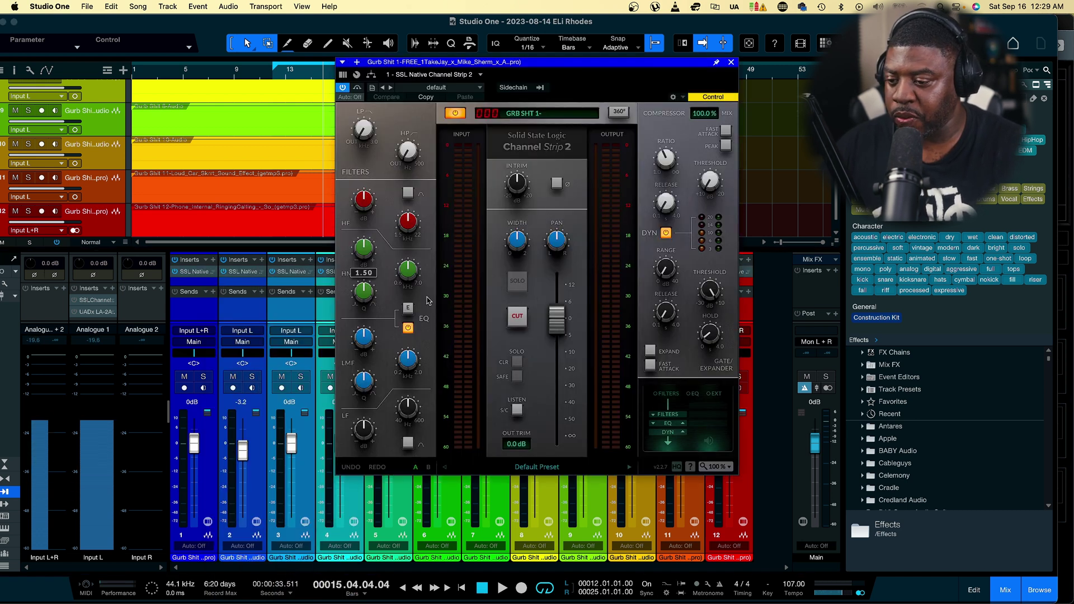
drag(671, 62, 939, 111)
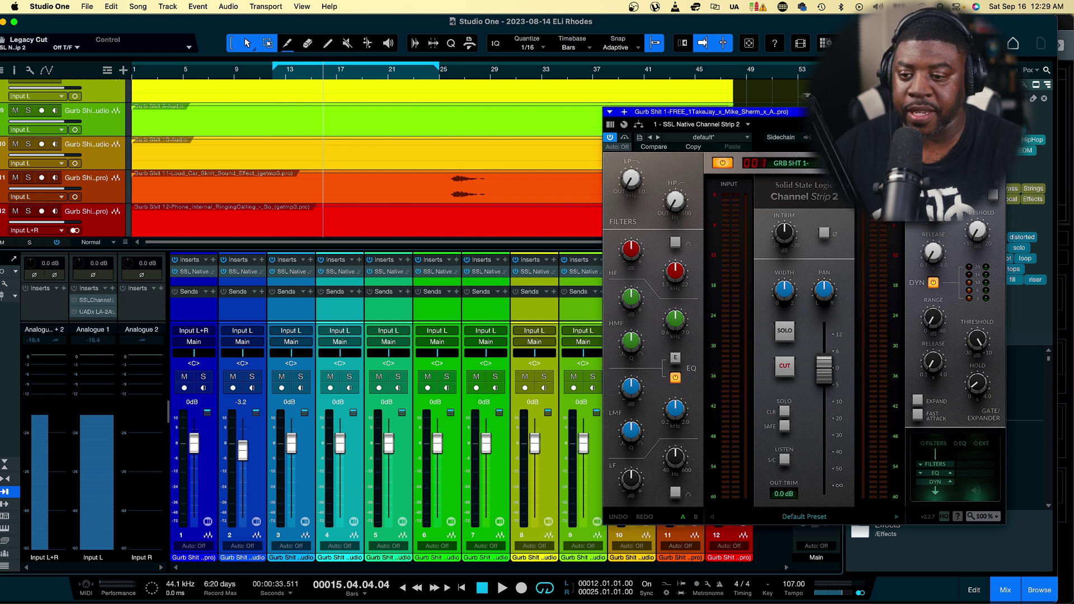
Switch to the SSL 360 plug-in mixer, inspect Track 1's strip controls, and test starting and stopping playback
key(super+Tab)
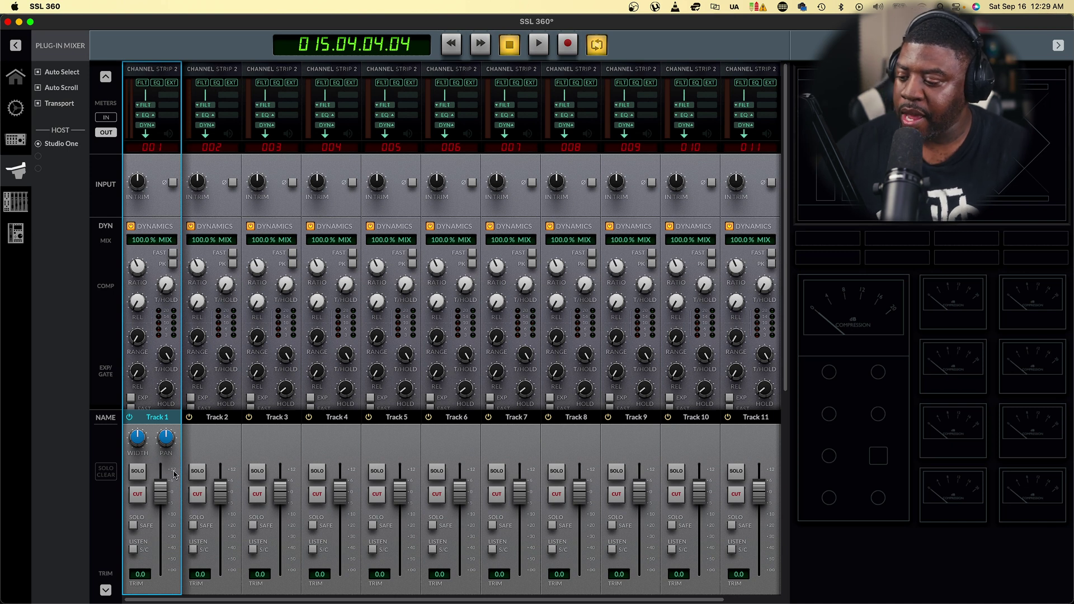
mouse_move(141, 445)
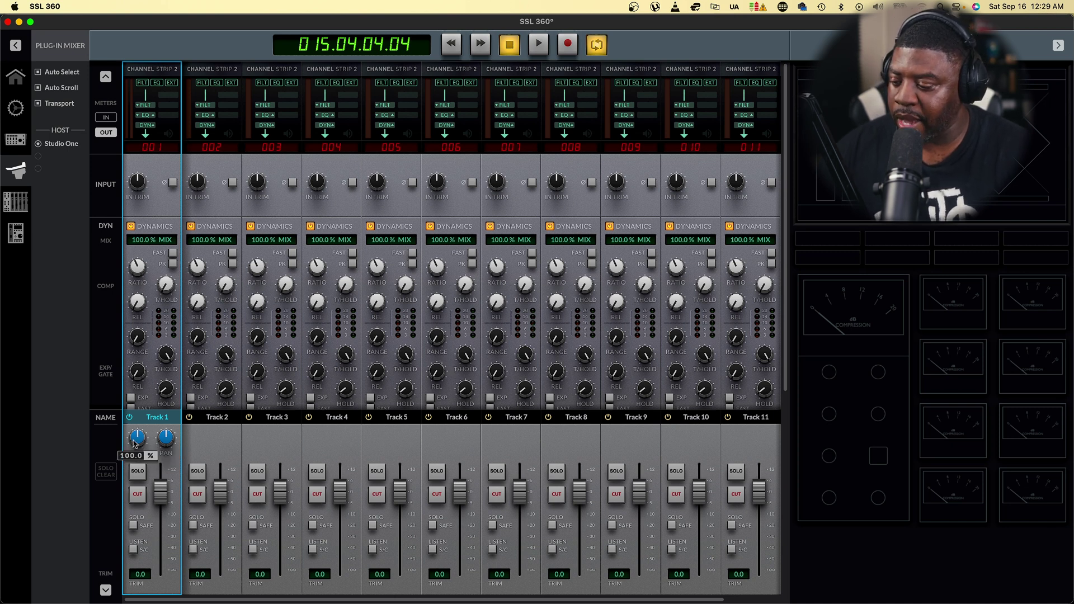
mouse_move(178, 443)
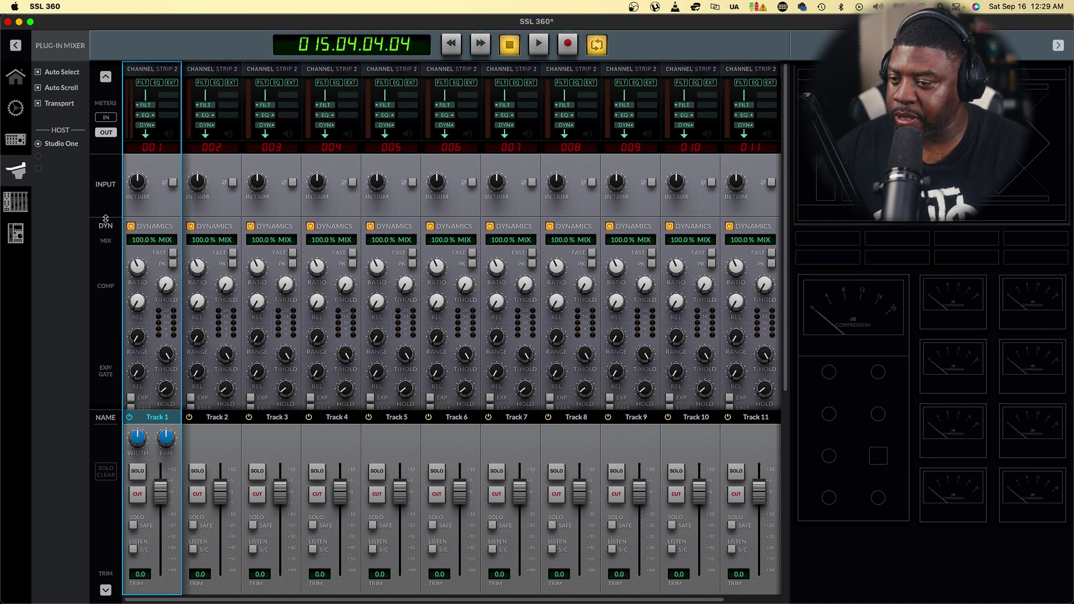
click(516, 49)
key(space)
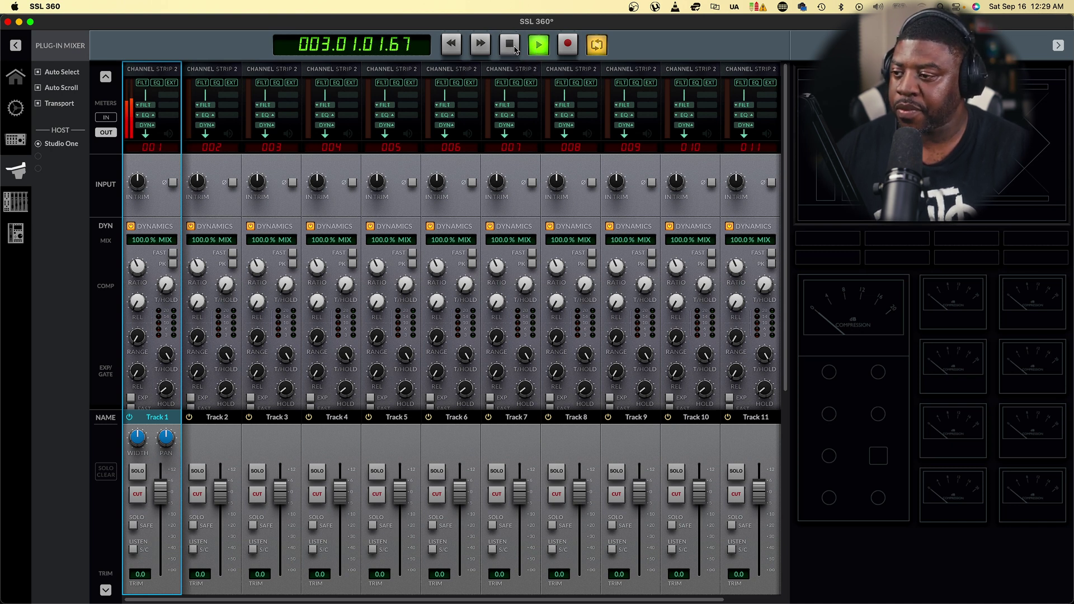
key(space)
Check the Studio One session, return to SSL 360, and try soloing and unsoloing Track 1 during playback
click(124, 583)
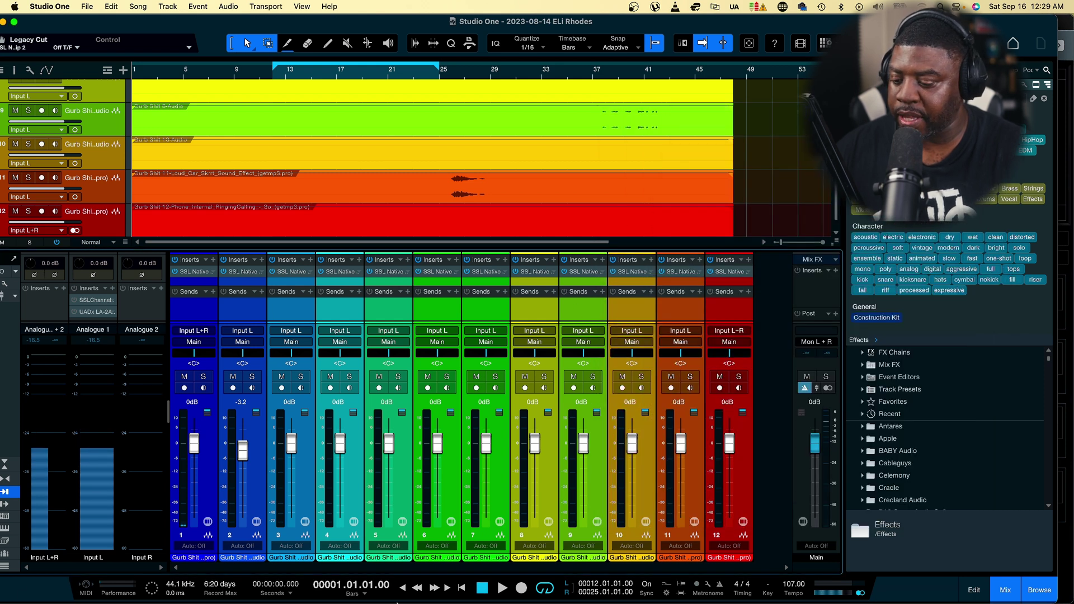
mouse_move(397, 601)
click(582, 583)
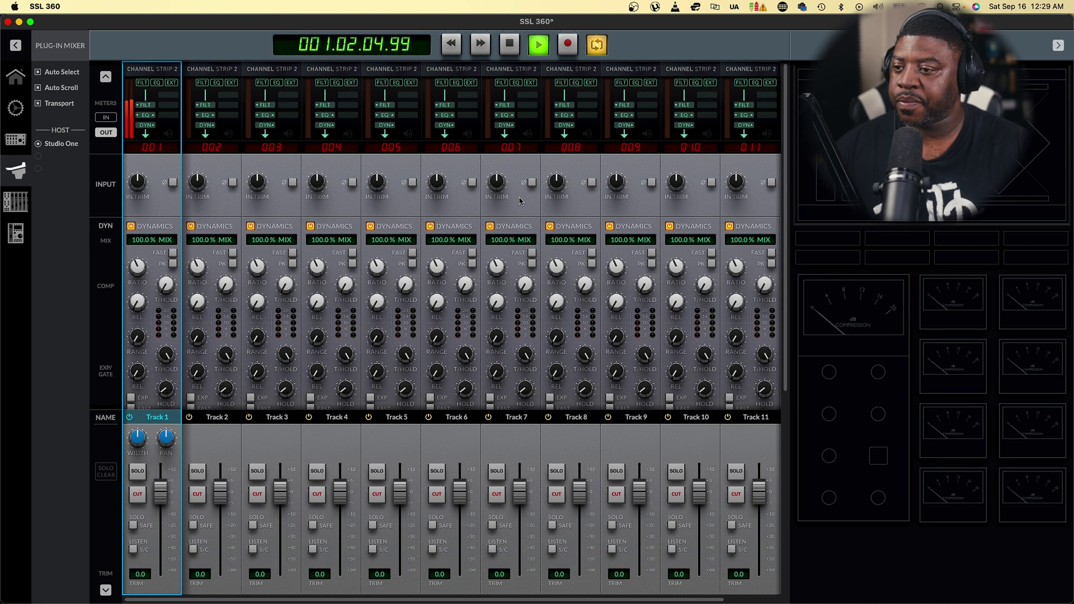
mouse_move(491, 303)
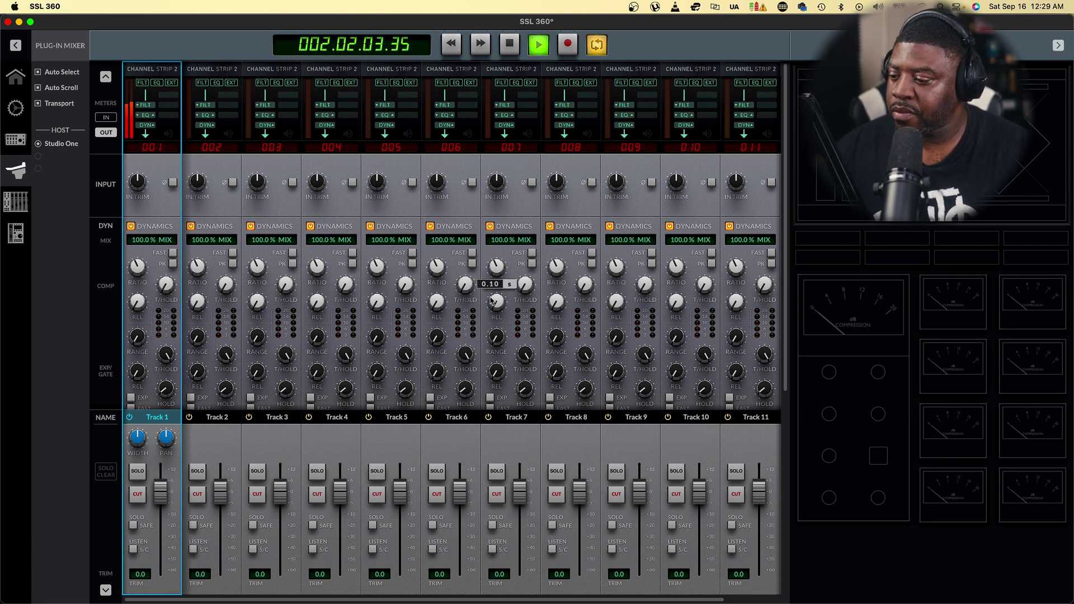
click(137, 472)
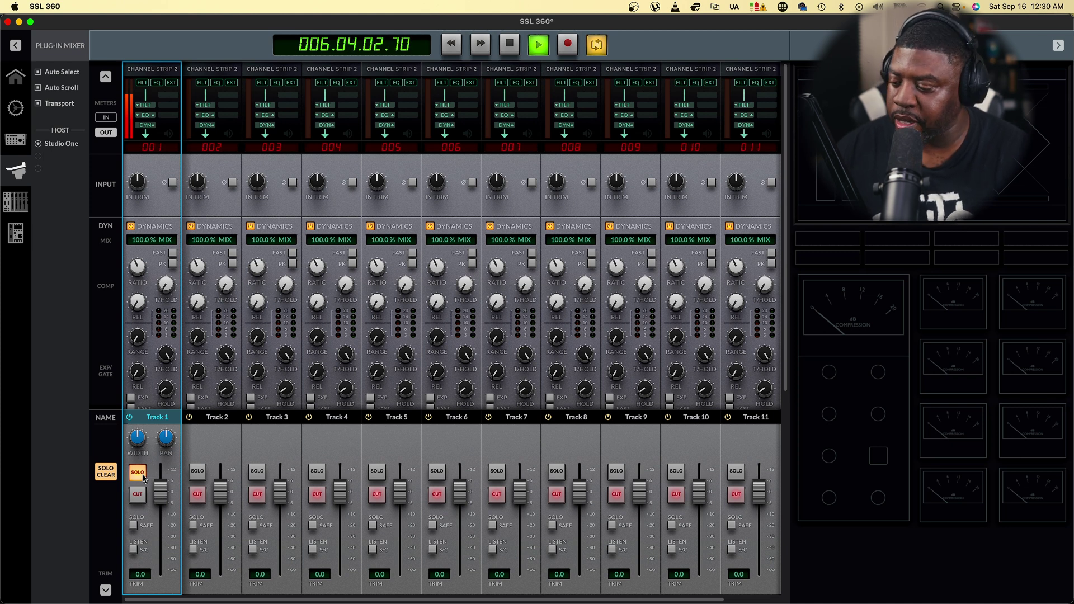
click(143, 477)
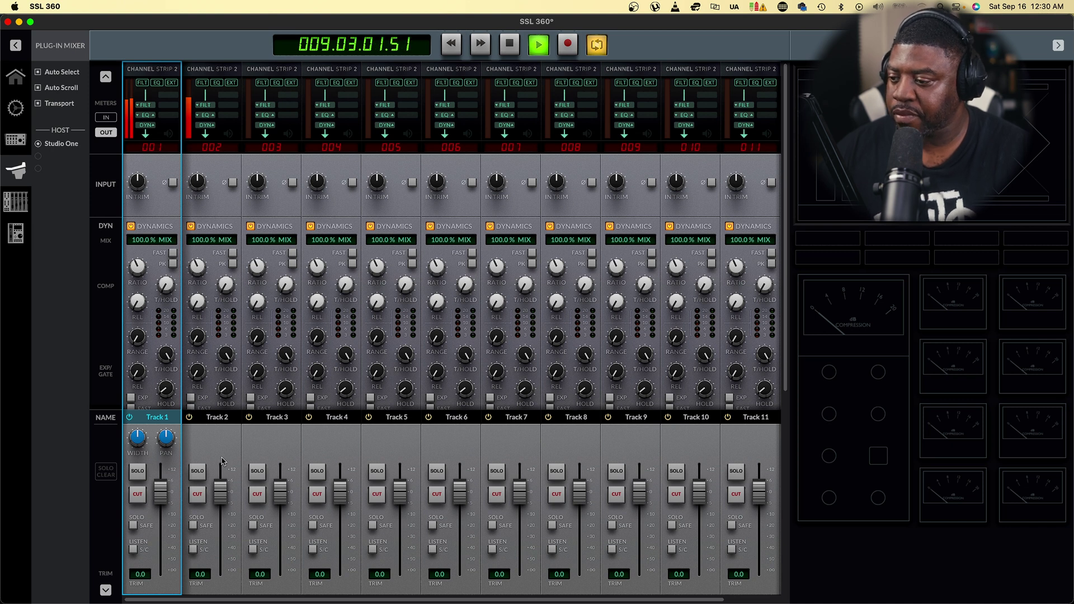
Raise Track 2's fader to 6.0 dB and Track 3's fader to about 2.8 dB during playback, and stop the song
drag(218, 500, 222, 485)
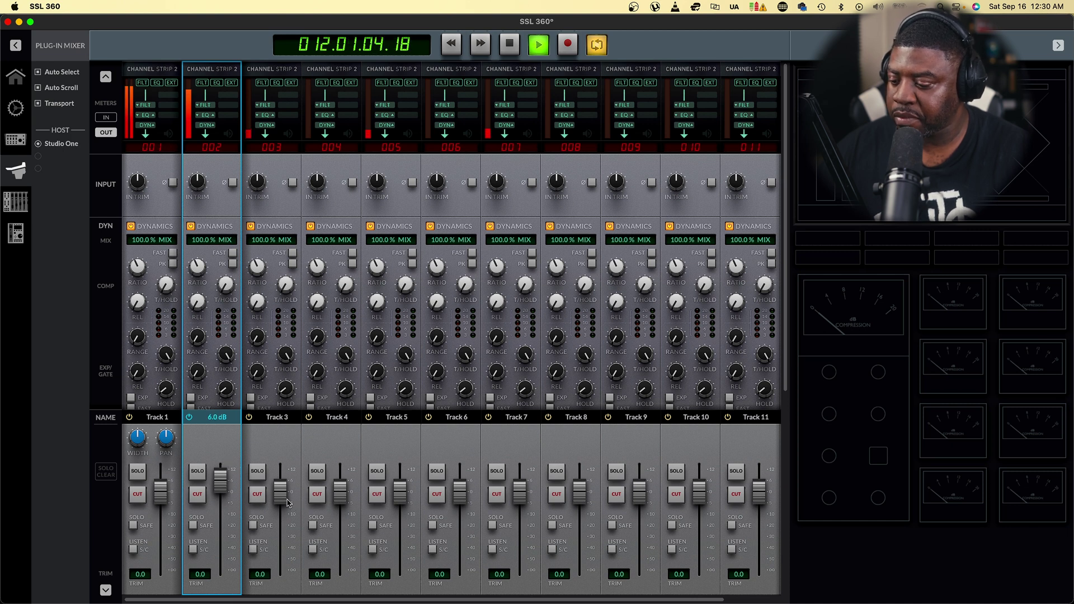
drag(283, 503, 286, 497)
mouse_move(463, 402)
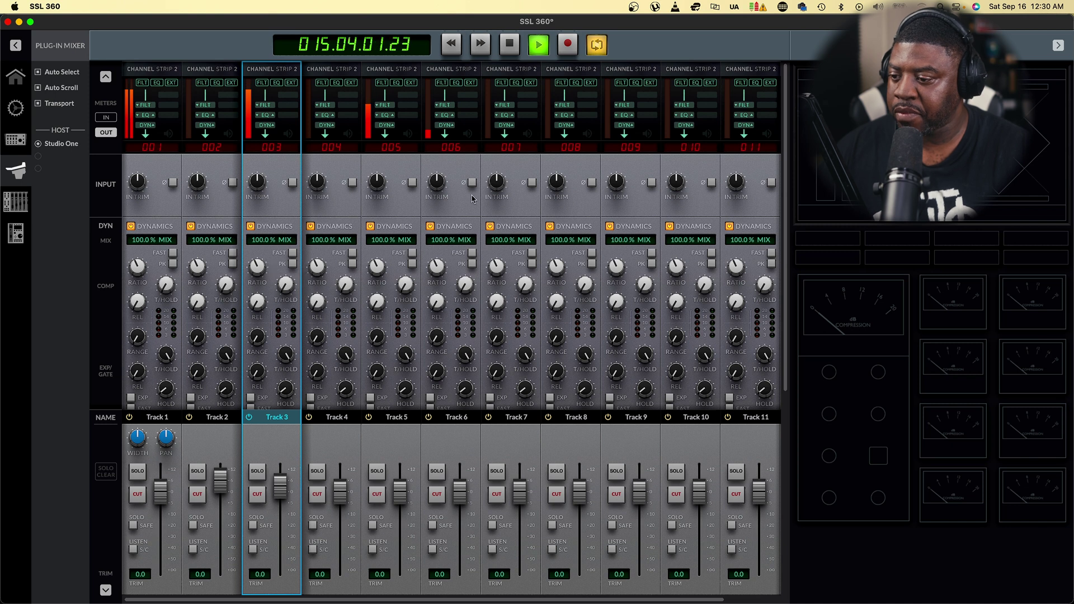
click(509, 43)
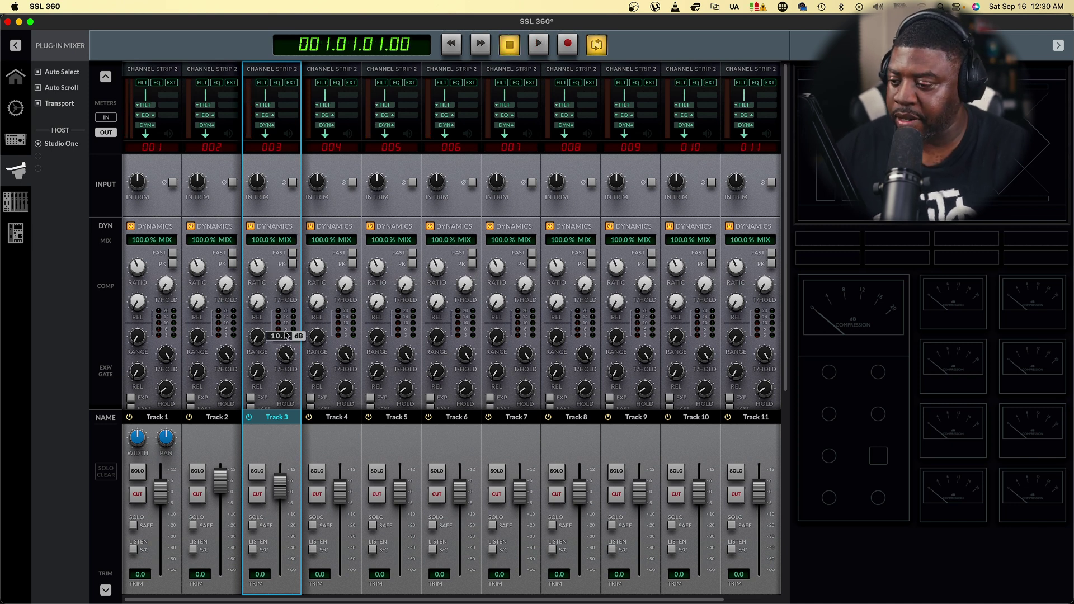
Look through the channel strips' dynamics, filter and EQ sections, and switch to Studio One to view its mixer
scroll(287, 336, down, 3)
scroll(284, 334, down, 5)
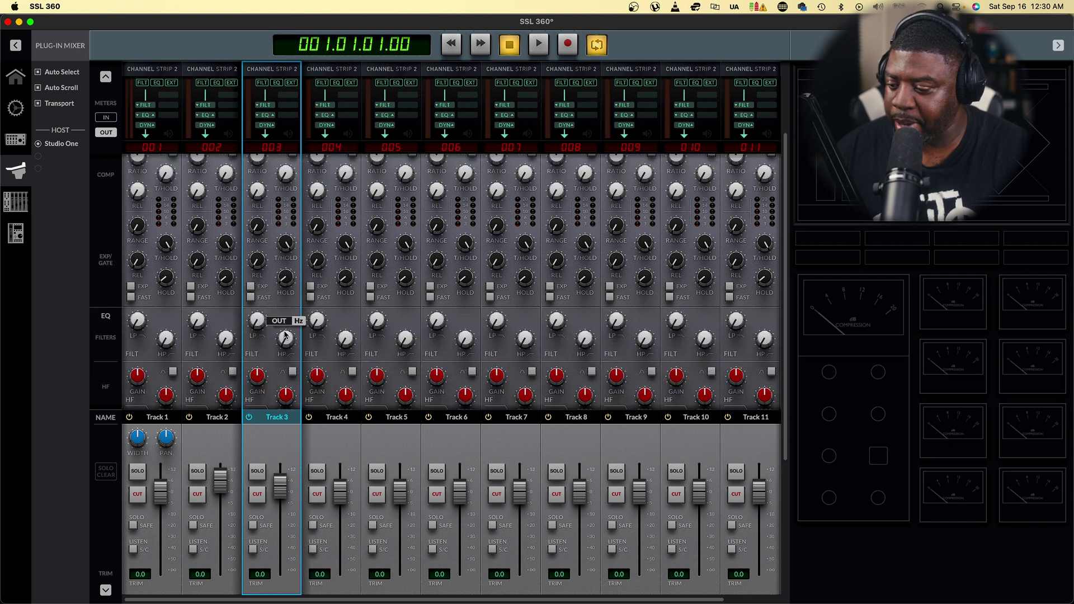
scroll(285, 335, down, 2)
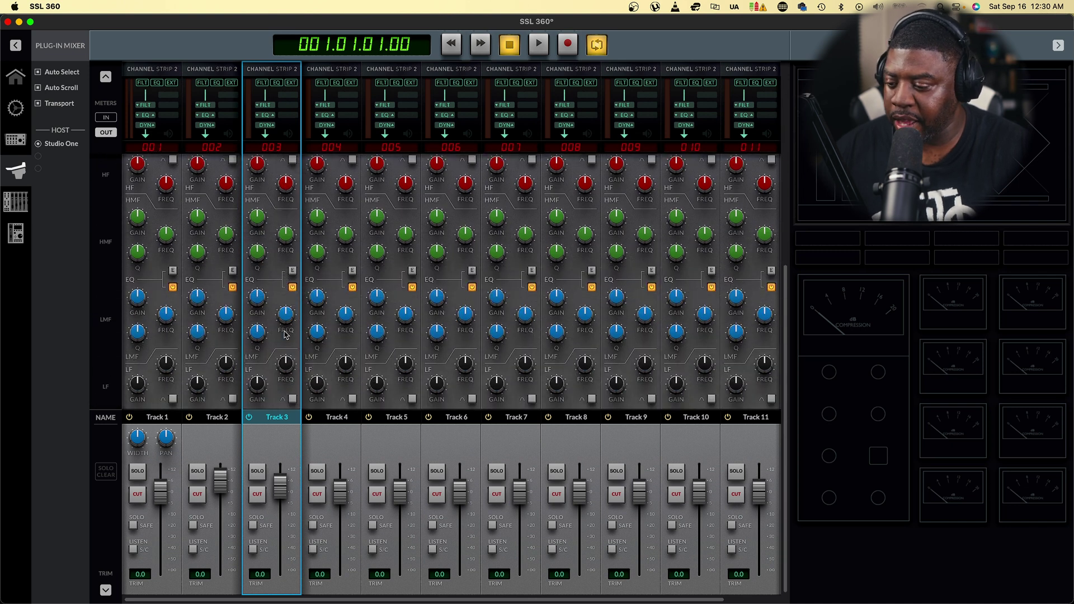
scroll(284, 335, up, 10)
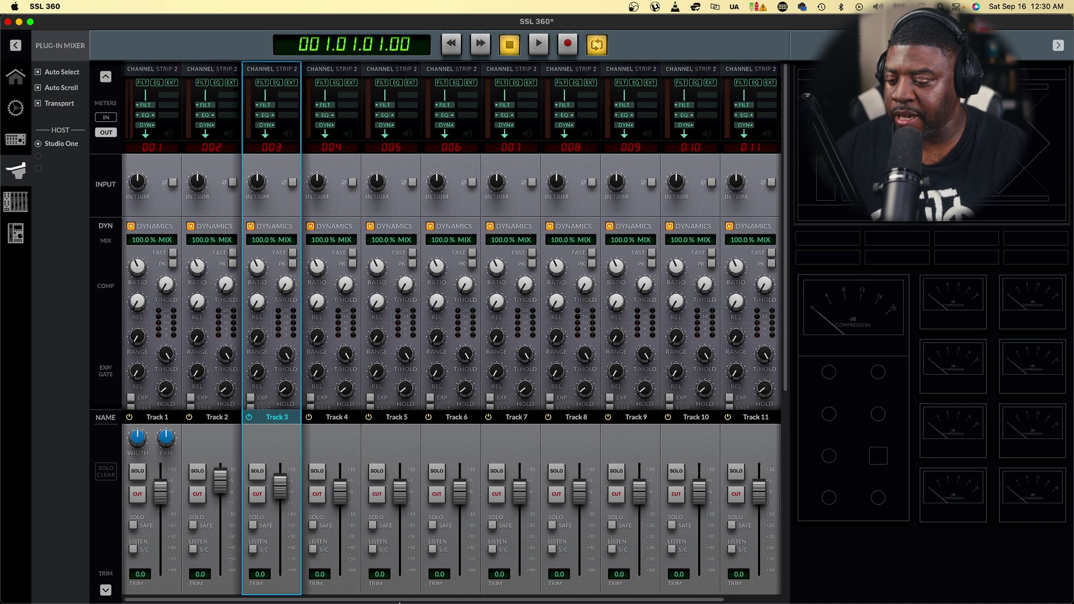
mouse_move(411, 600)
click(124, 583)
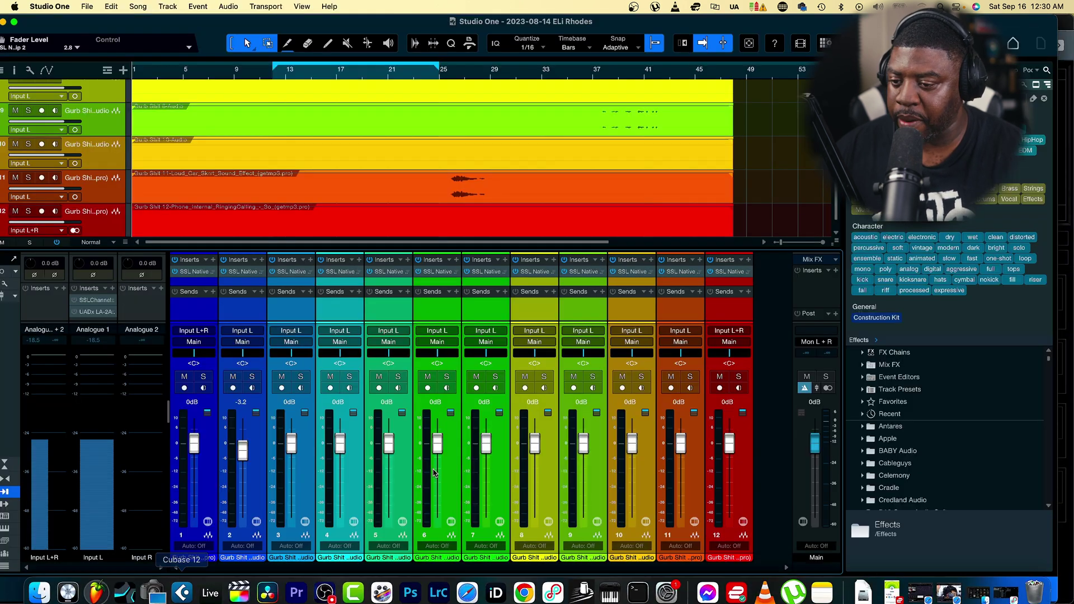
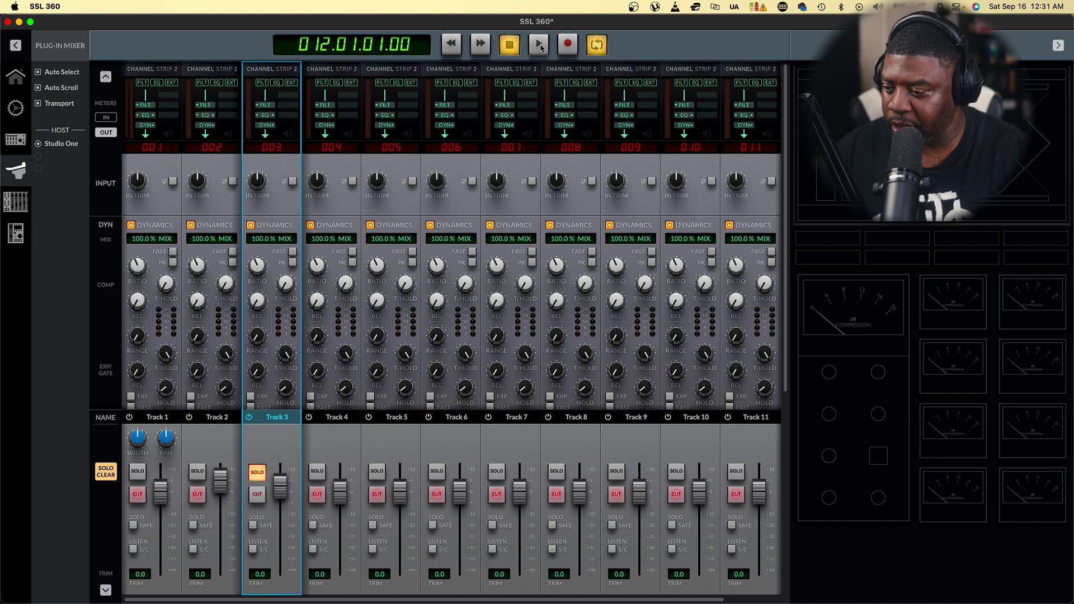
Play Track 3 soloed in SSL 360, increase its expander/gate range, and set the gate threshold to about -1.2 dB
click(539, 46)
mouse_move(265, 356)
drag(258, 342, 259, 330)
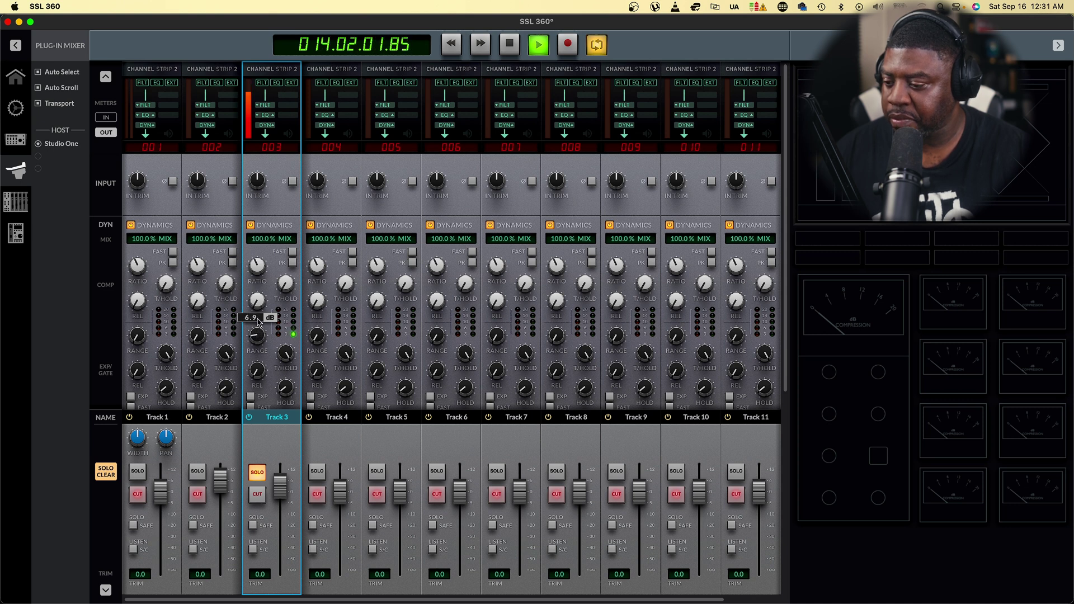
click(509, 45)
click(539, 46)
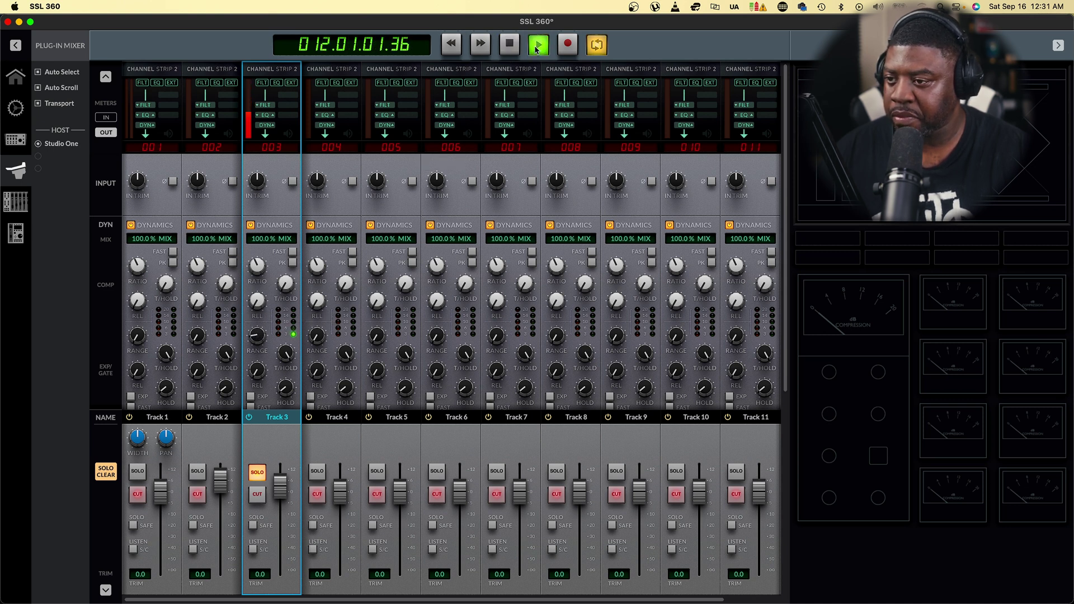
drag(258, 337, 261, 311)
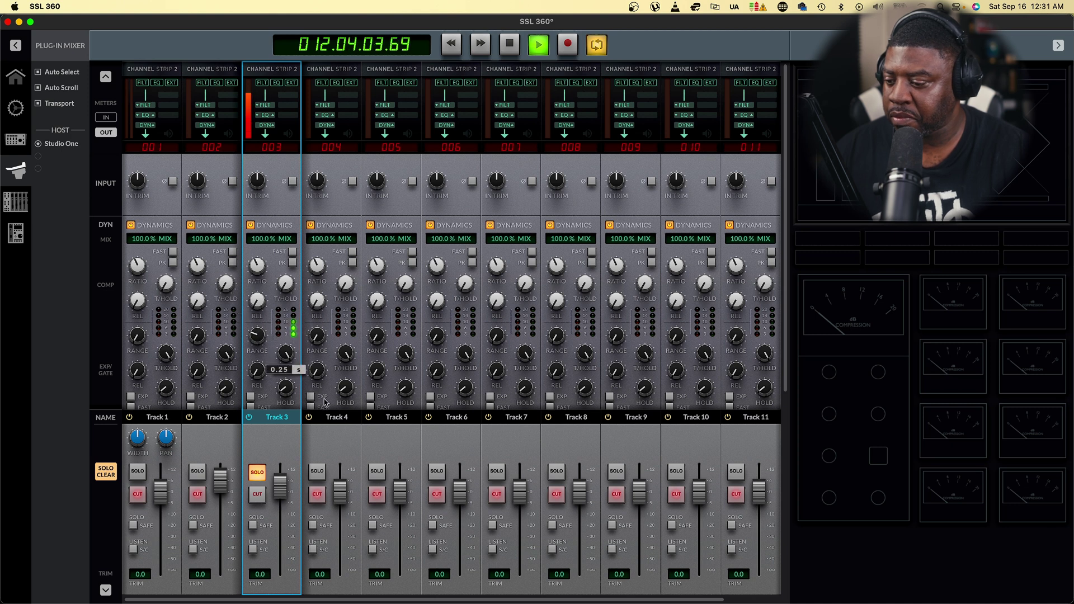
click(511, 46)
click(538, 46)
drag(264, 334, 291, 339)
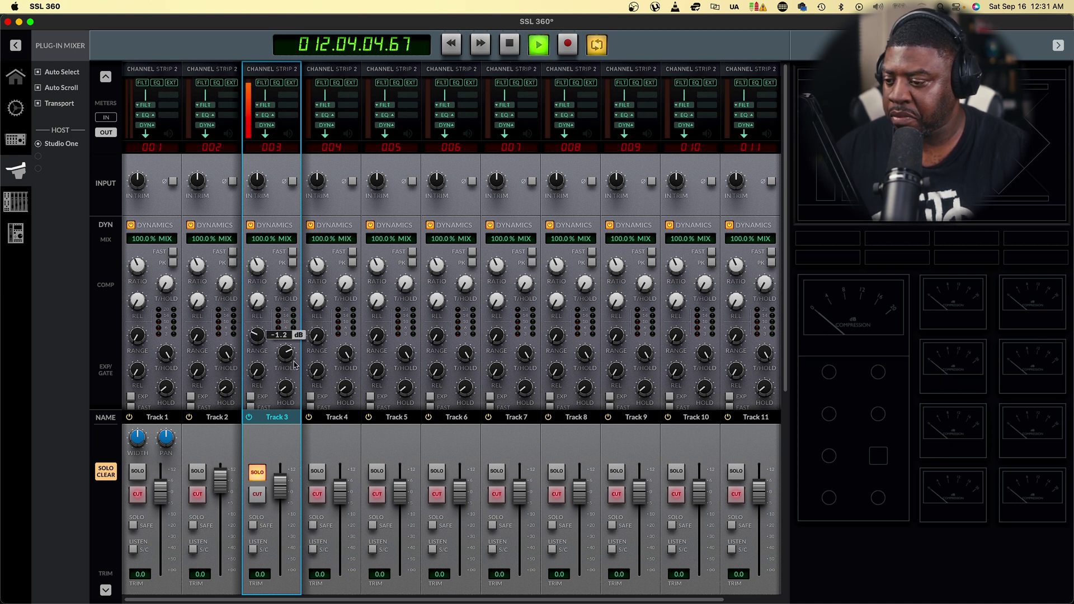
Clear Track 3's solo and set its compressor threshold to about -5.6 dB while the song plays
scroll(286, 352, down, 5)
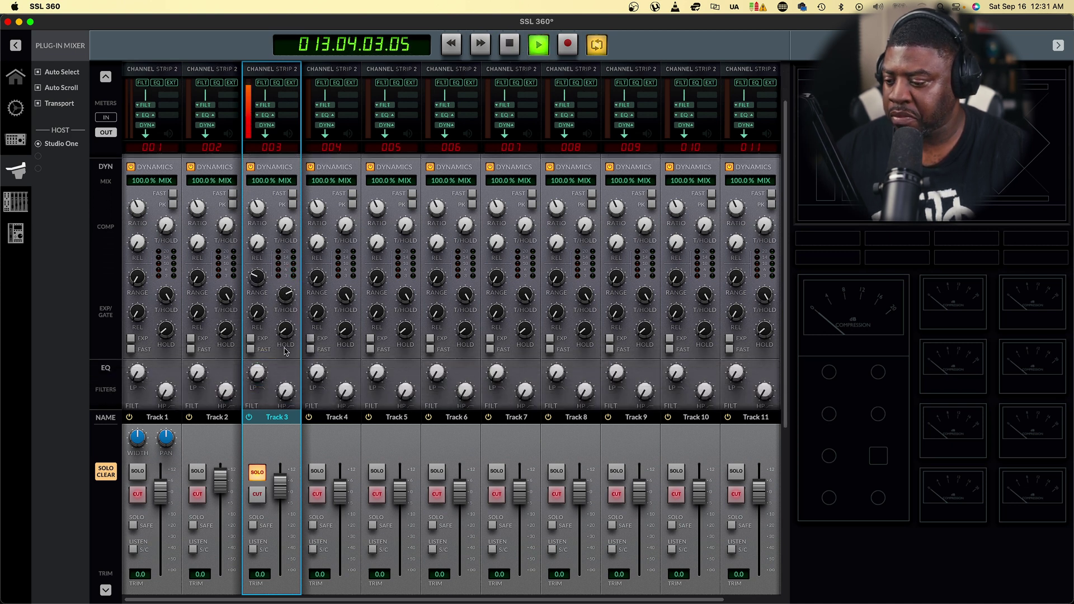
scroll(286, 352, up, 3)
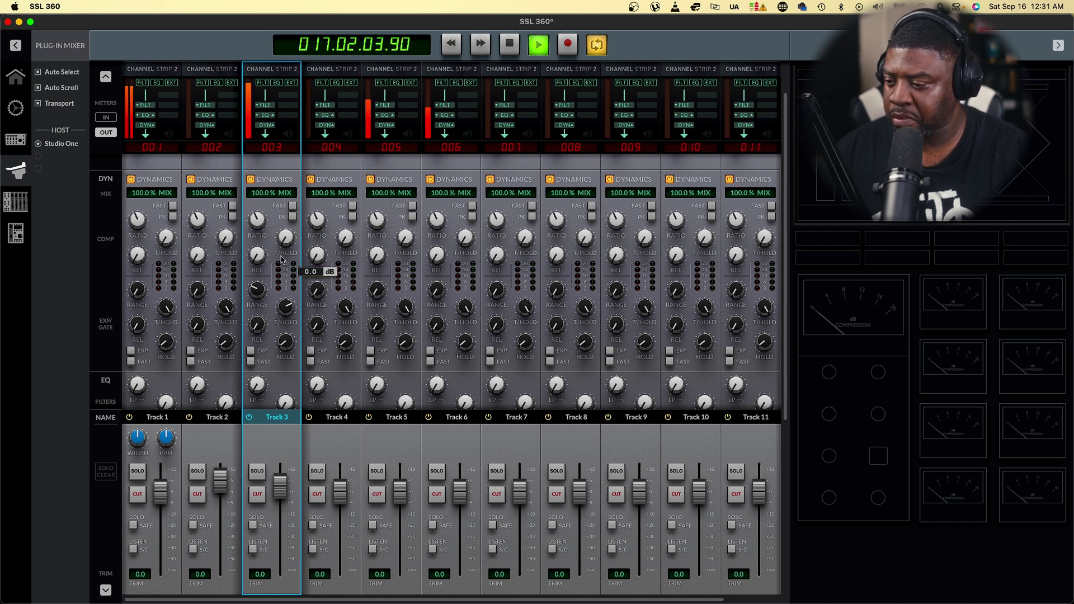
drag(286, 240, 294, 196)
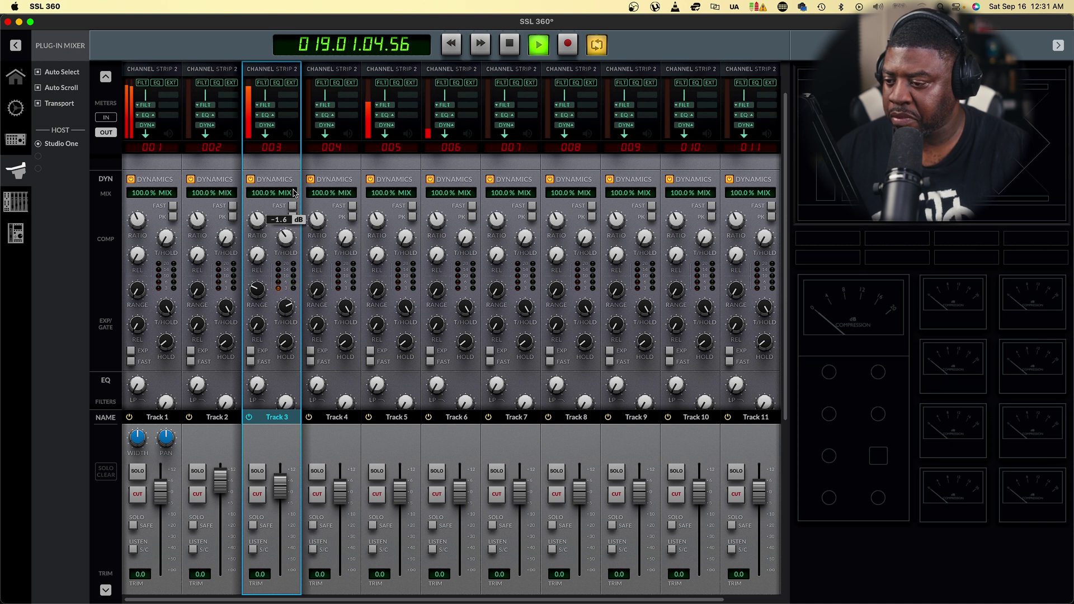
drag(296, 183, 297, 181)
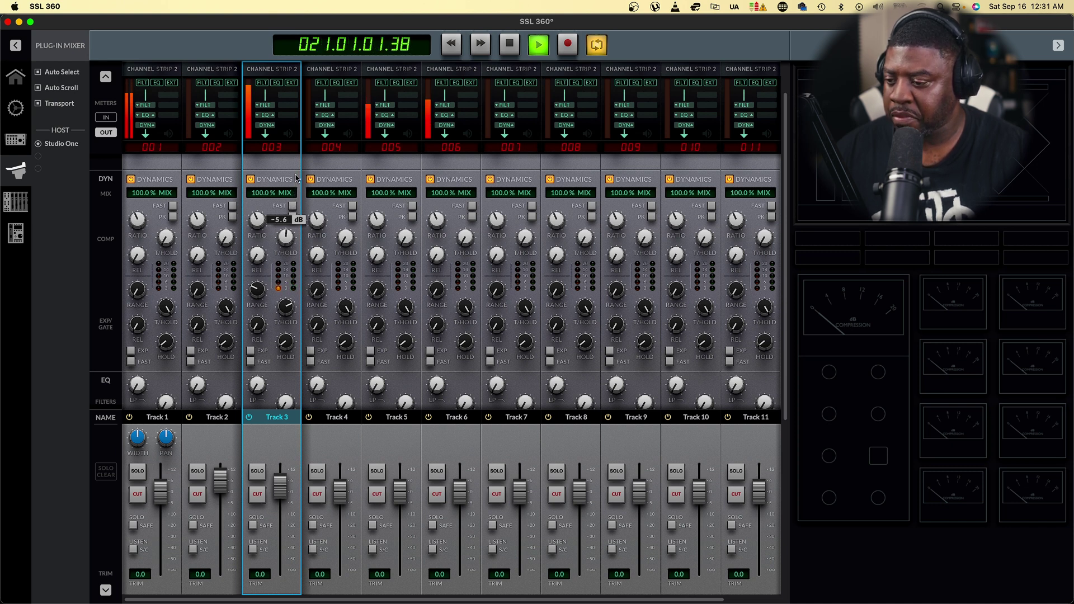
Set Track 3's HF EQ frequency to about 10.4 kHz and slightly boost the HF gain
scroll(286, 305, down, 5)
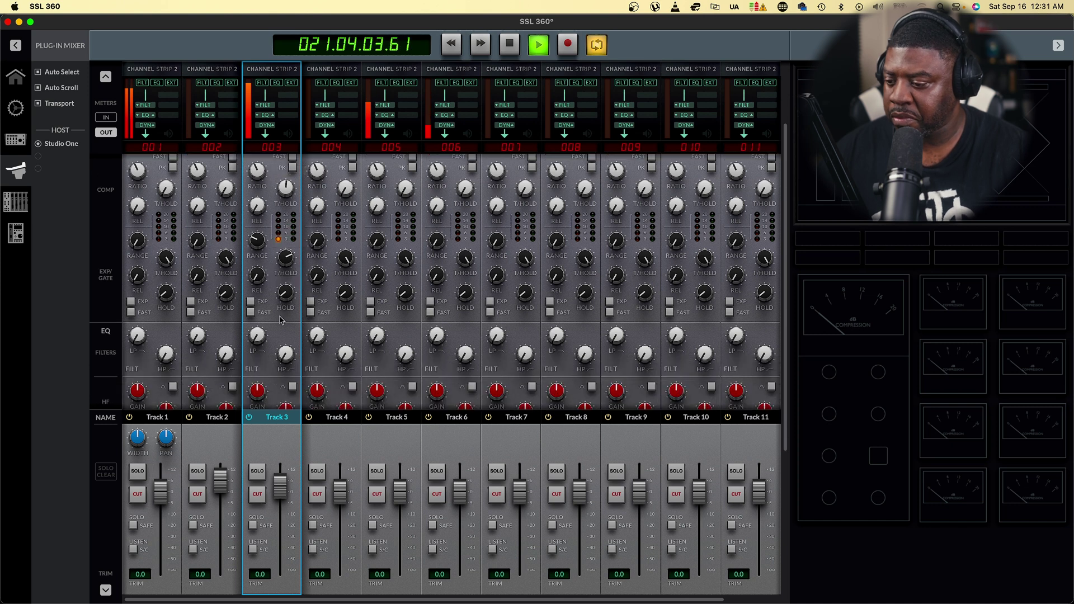
drag(286, 296, 289, 284)
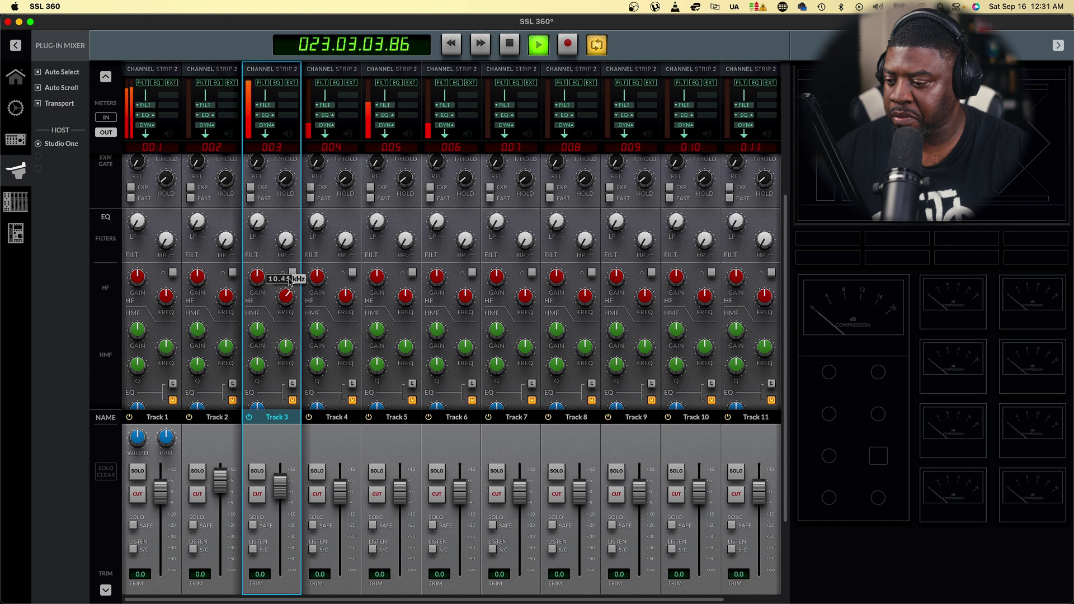
drag(260, 282, 262, 279)
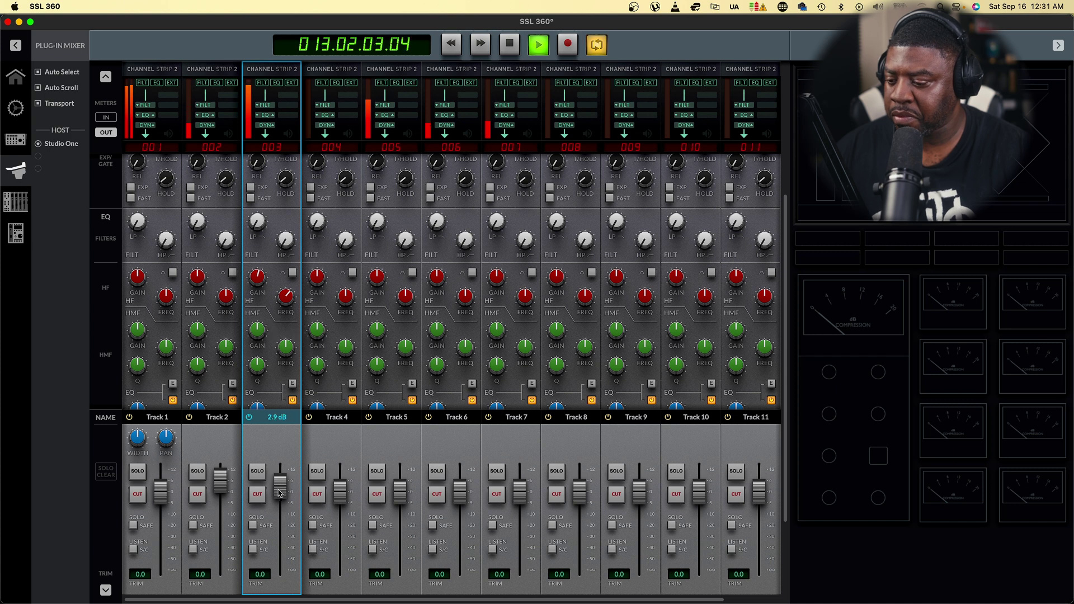
Fine-tune Track 3's fader level slightly above 0 dB and stop playback
drag(281, 496, 283, 495)
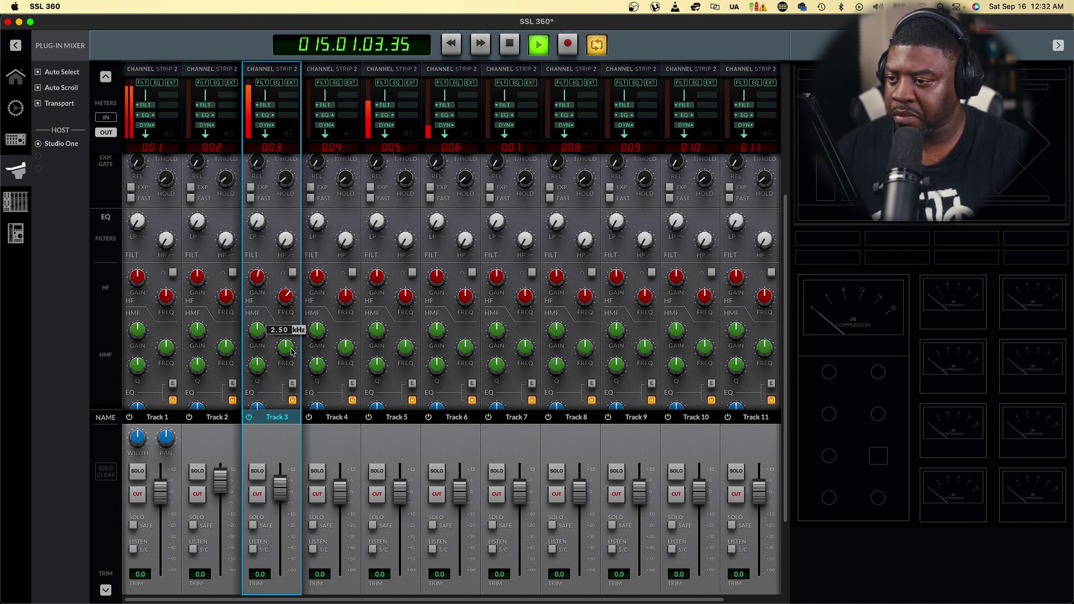
key(space)
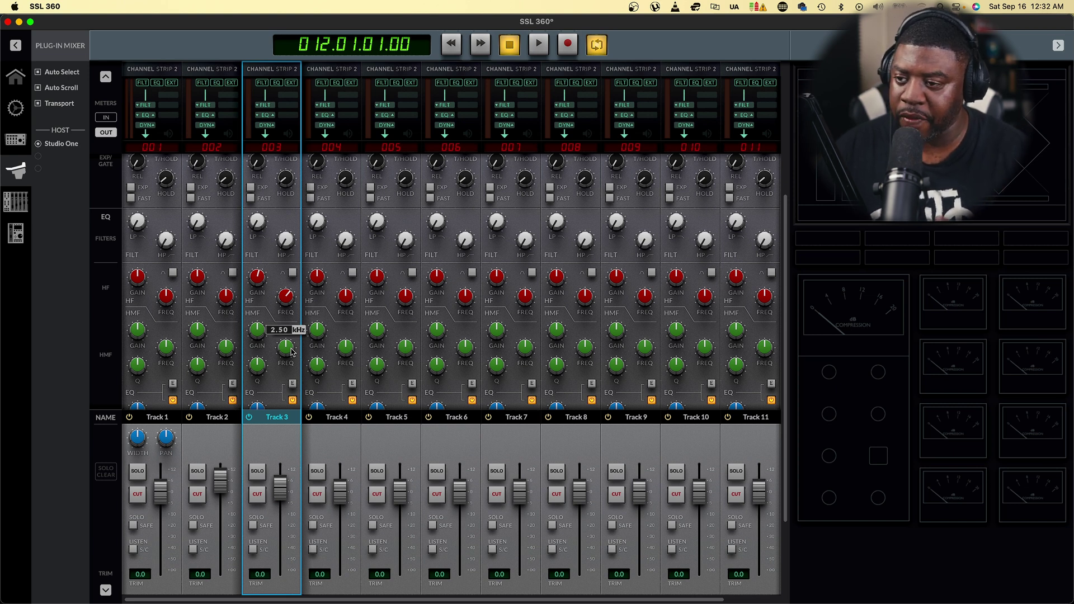
In Studio One, insert SSL Native Bus Compressor 2 on the Main output and open it in the SSL 360 plug-in mixer
mouse_move(408, 602)
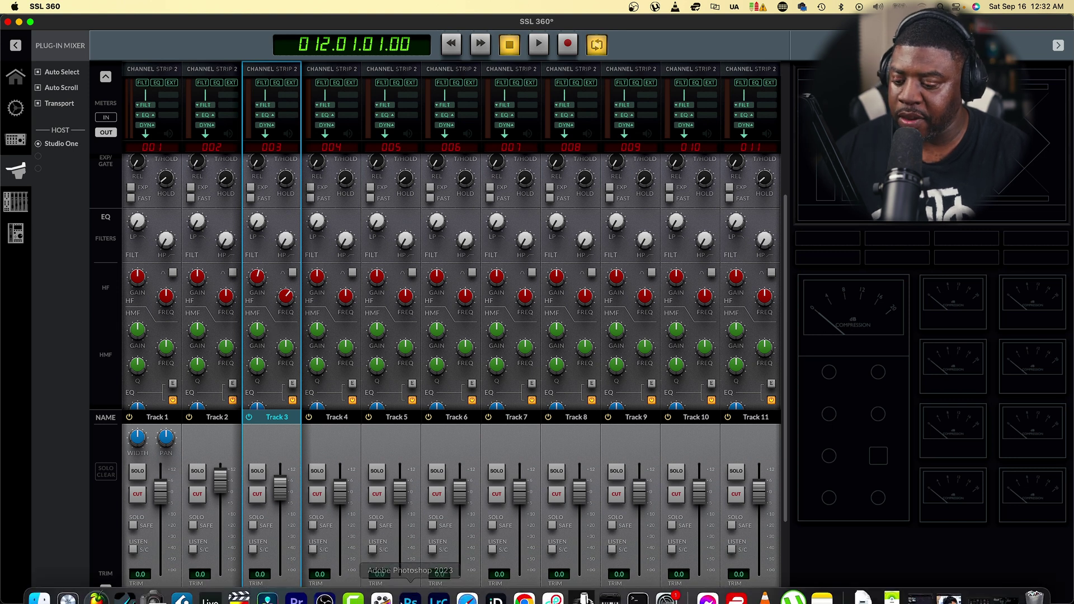
click(125, 585)
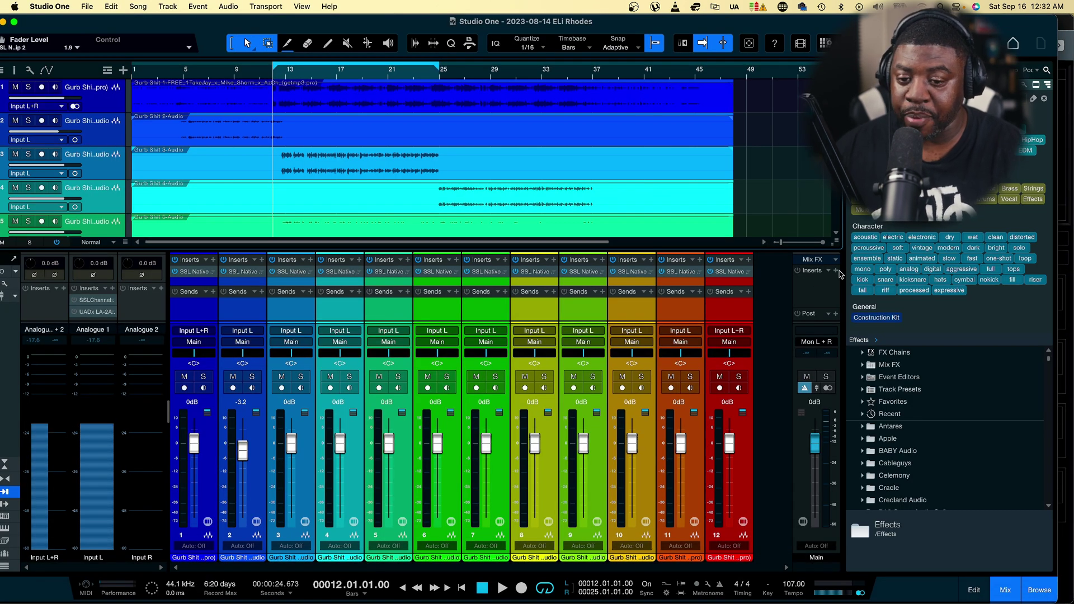
click(836, 270)
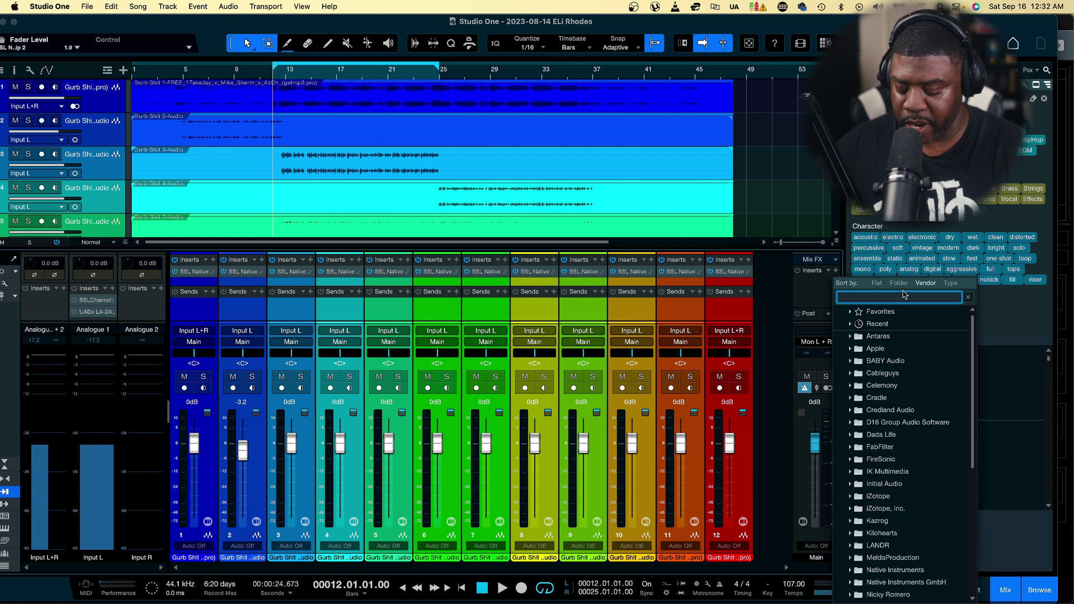
text(ssl)
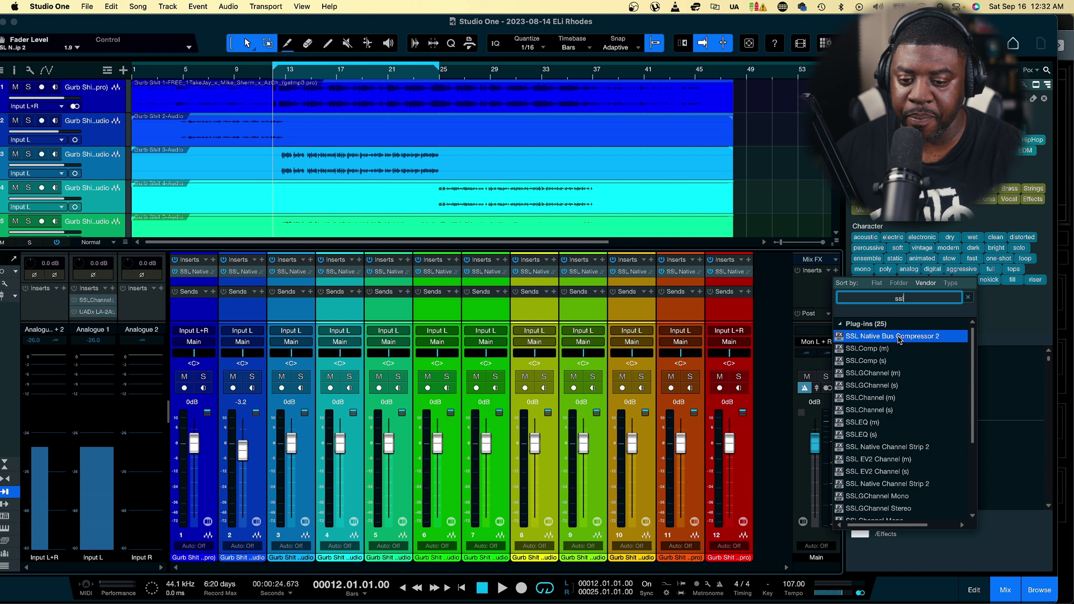
click(898, 336)
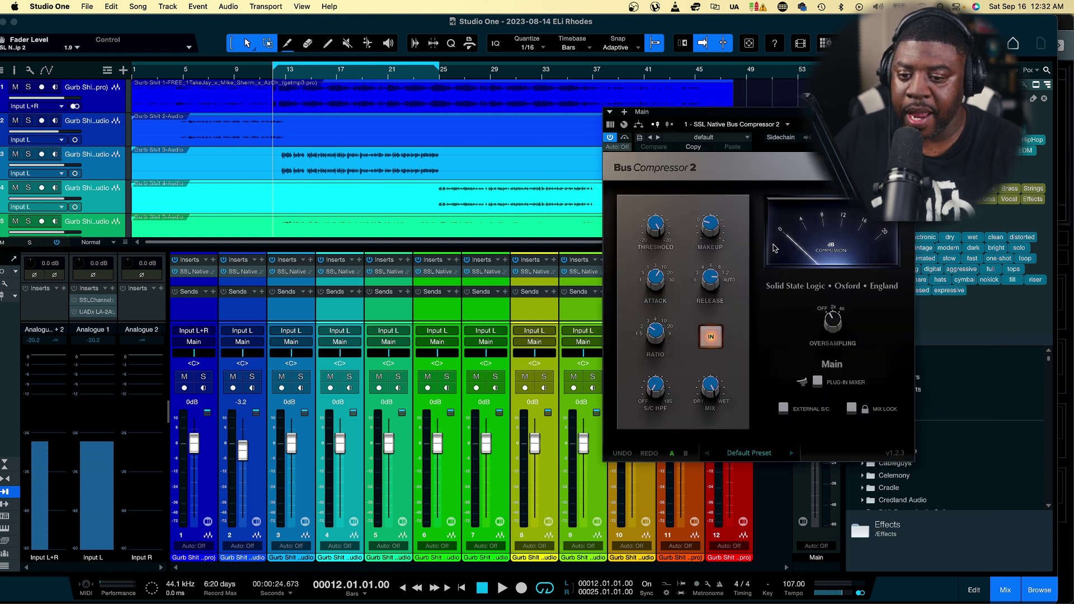
click(819, 383)
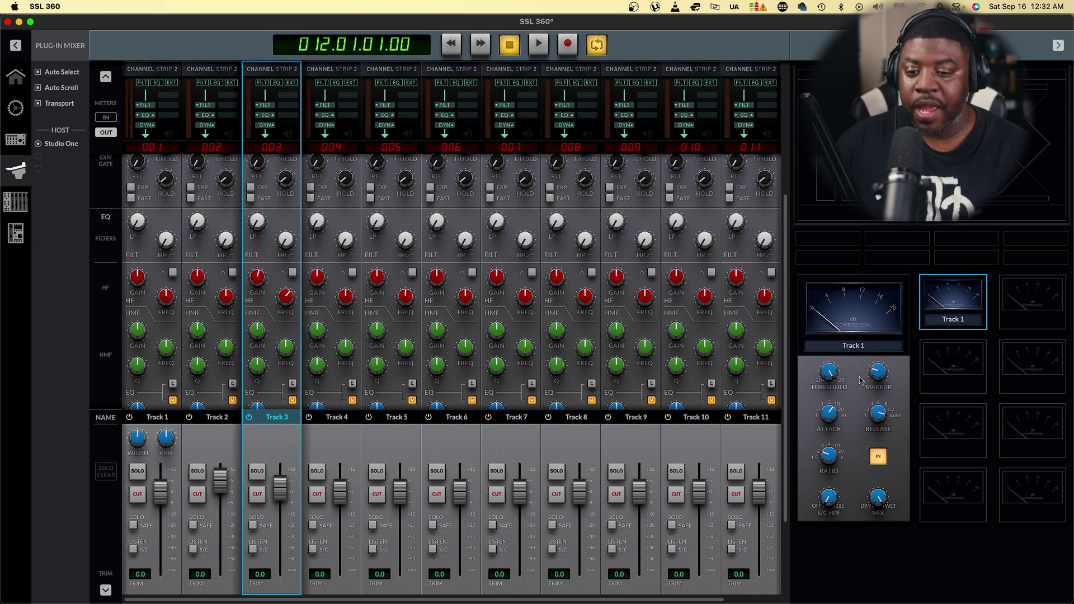
Play the song and fine-tune the bus compressor's threshold around 19.1 dB
mouse_move(836, 377)
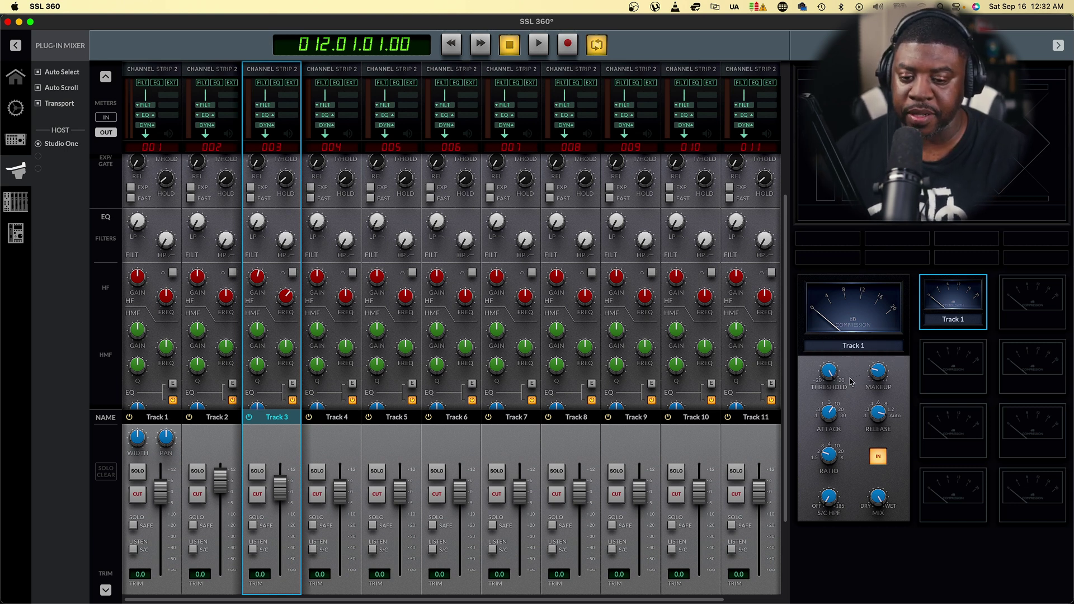
key(space)
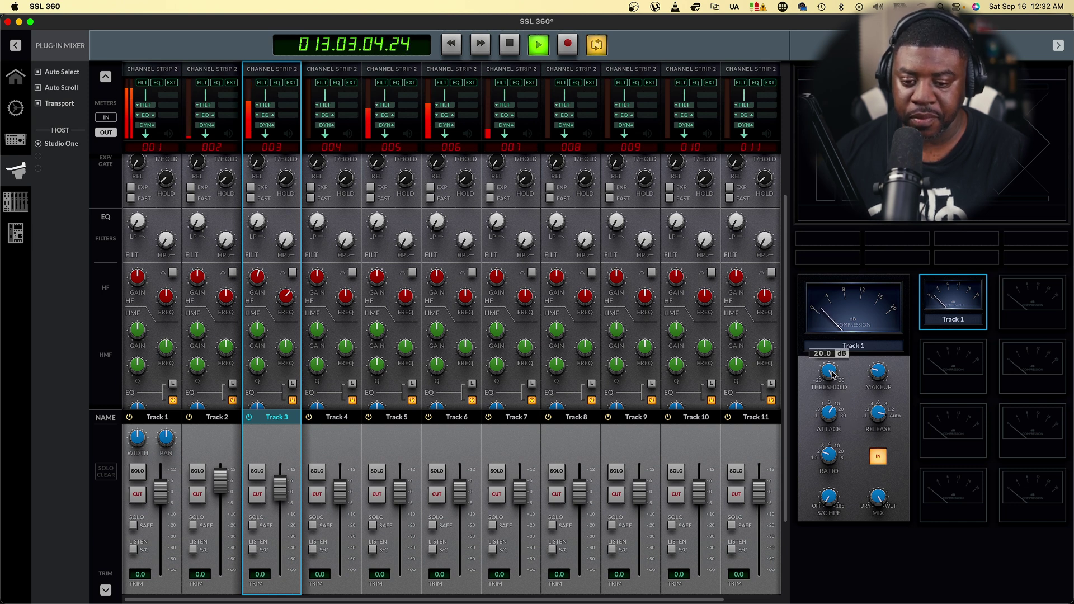
drag(826, 386, 831, 381)
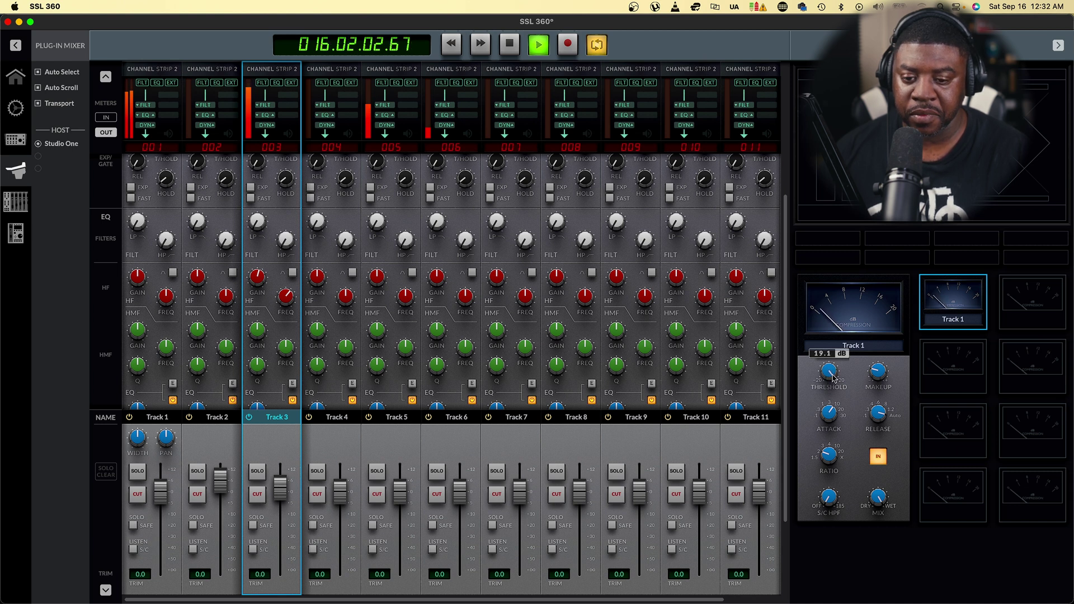
drag(834, 379, 834, 376)
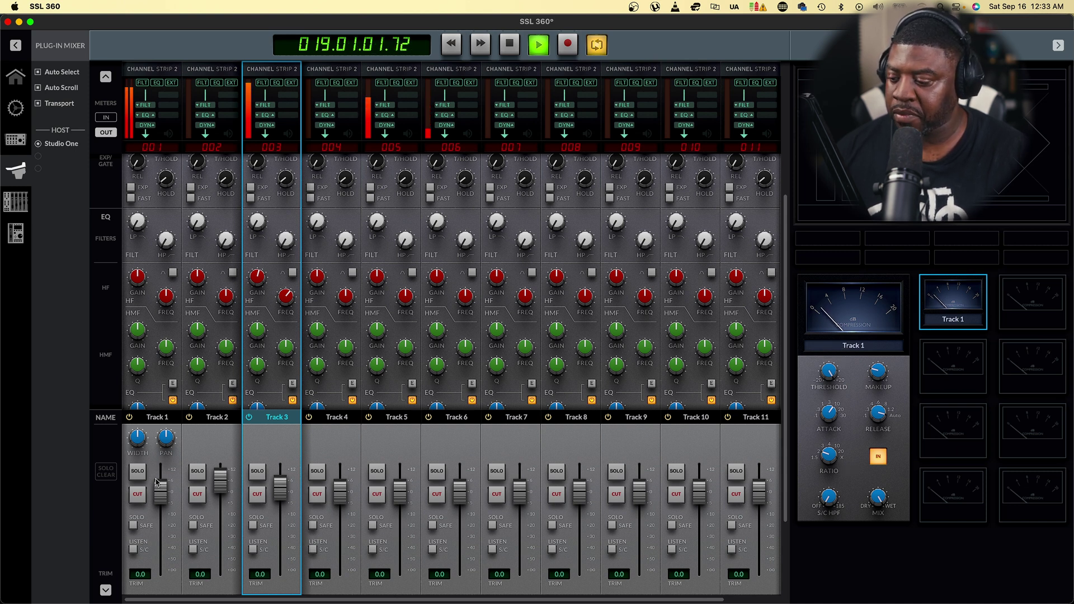
Briefly cut Track 1 and solo Track 3 to compare their sound, clearing both afterwards
click(137, 496)
click(138, 496)
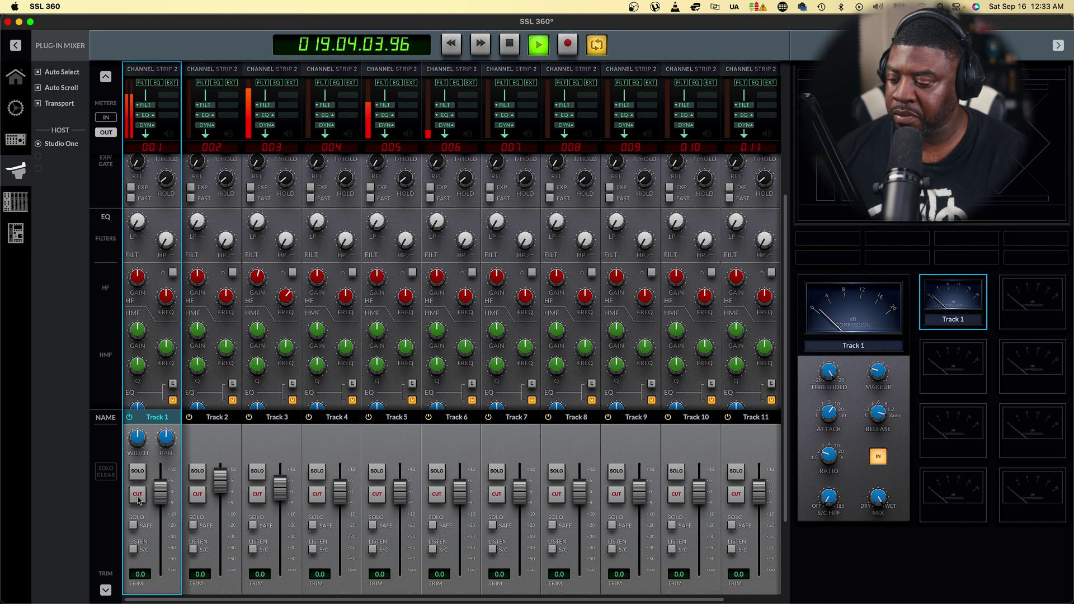
click(265, 474)
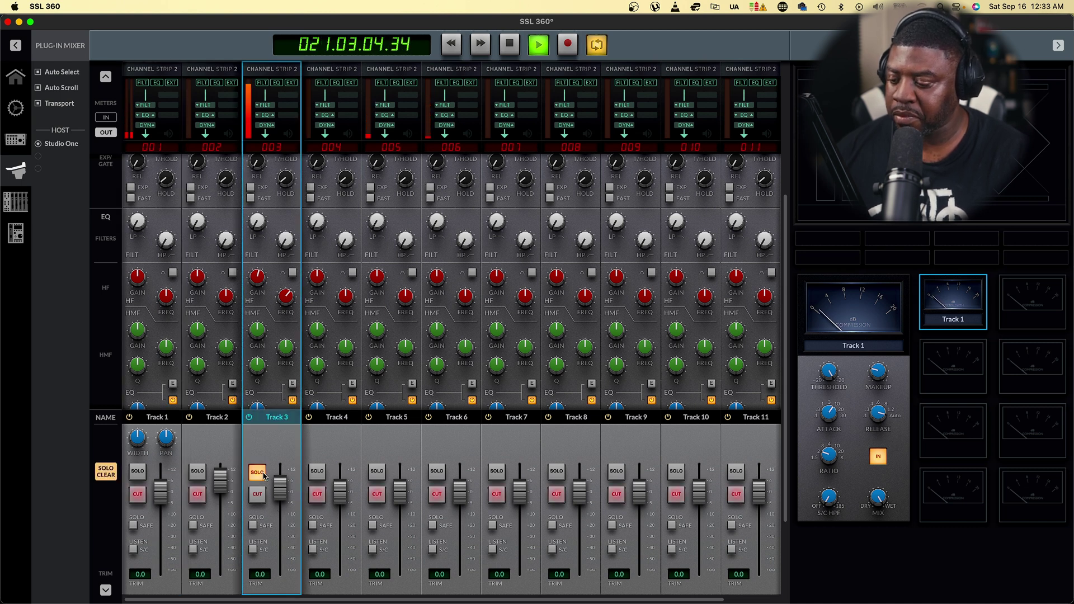
click(265, 474)
Set Track 3's expander/gate range to about 21.7 dB, adjust its gate threshold, and enable fast mode during playback
scroll(291, 348, up, 5)
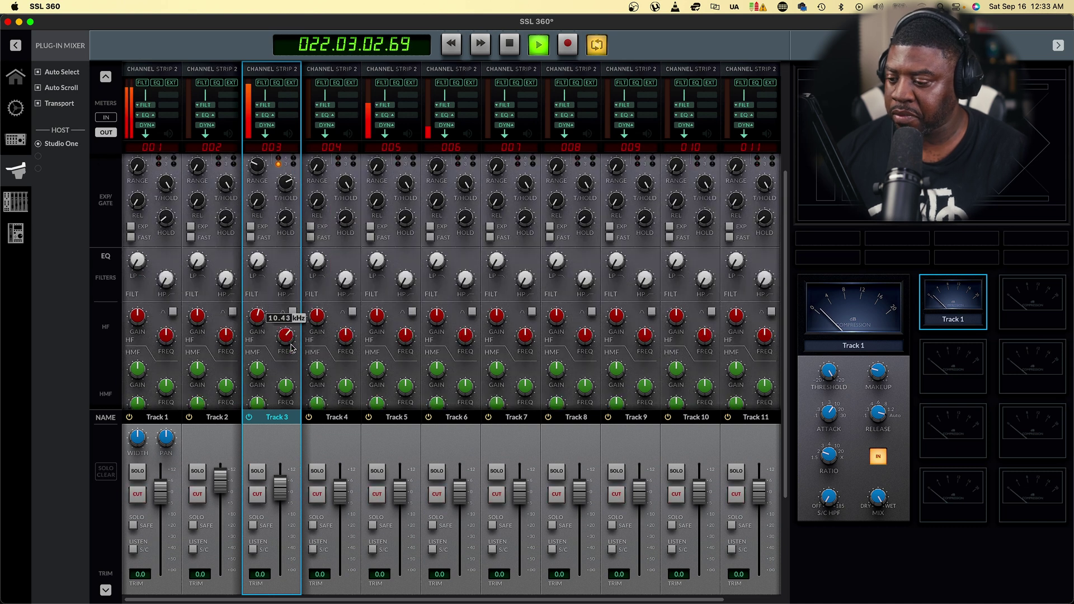
scroll(291, 348, down, 1)
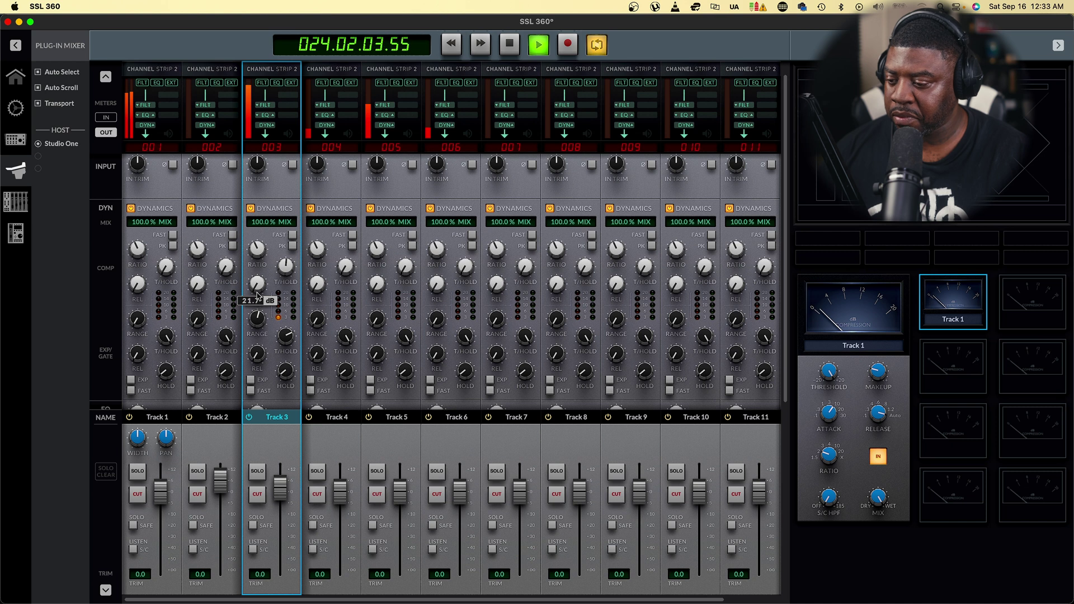
drag(258, 290, 258, 334)
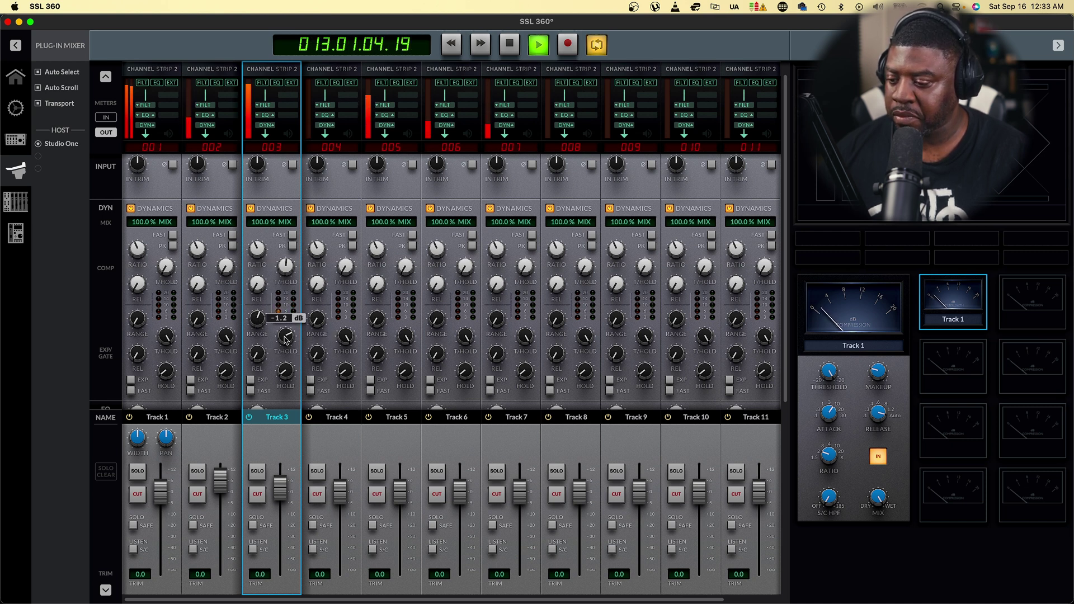
scroll(283, 345, down, 1)
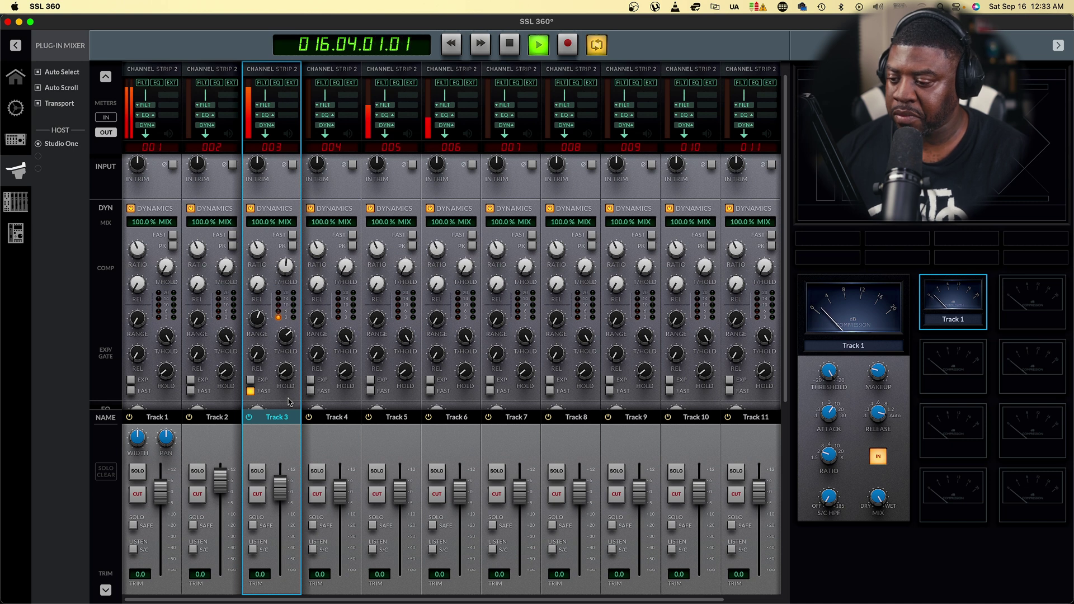
key(space)
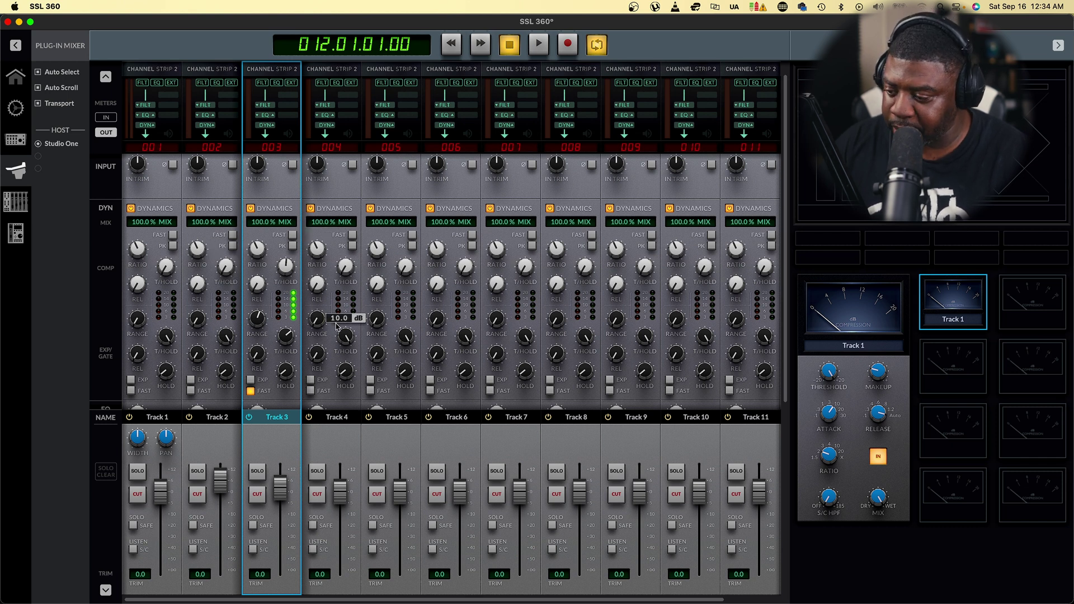
Raise Track 3's high-pass filter frequency to about the middle of its range while listening, and stop playback
scroll(339, 318, down, 3)
scroll(338, 318, down, 3)
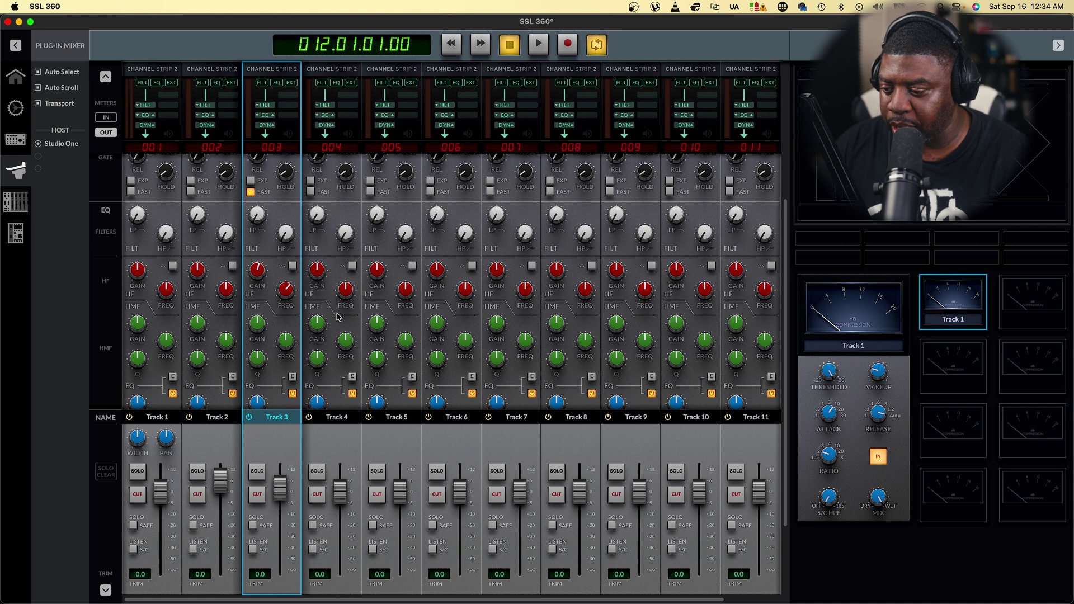
scroll(290, 314, down, 2)
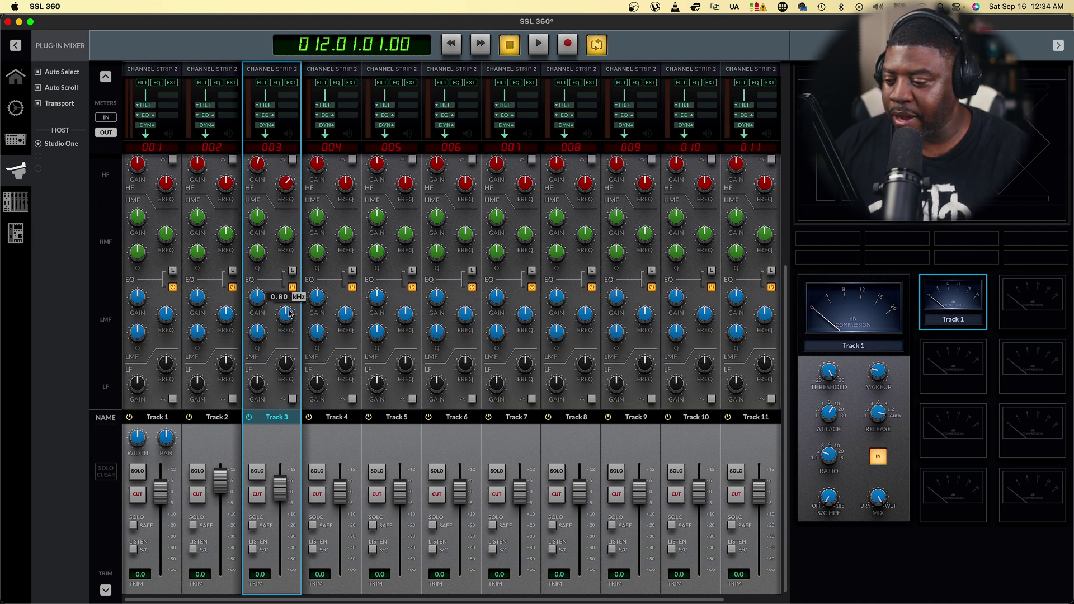
scroll(290, 314, up, 3)
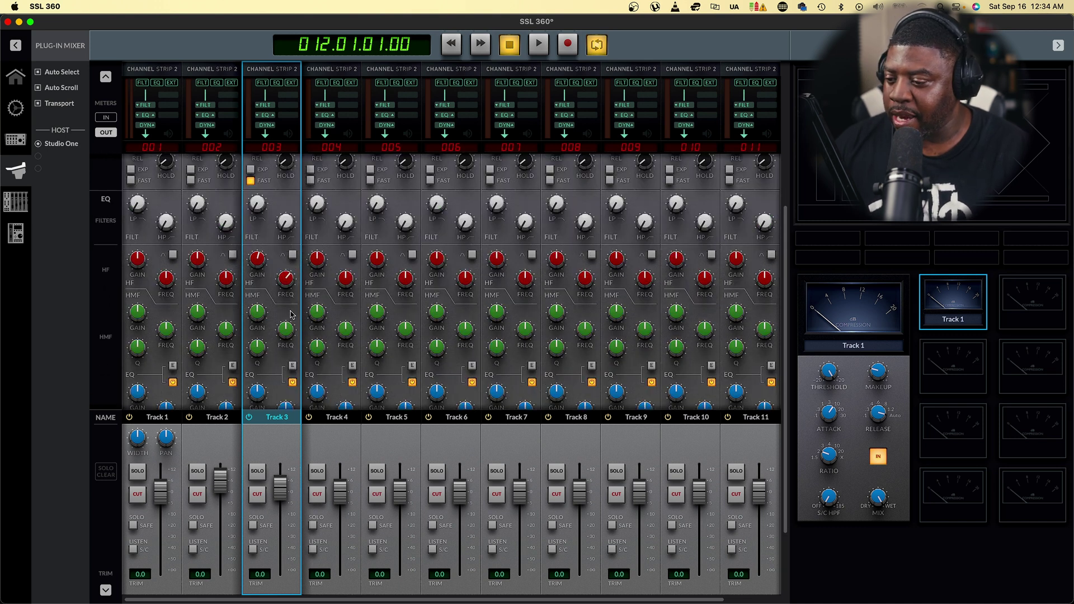
mouse_move(296, 235)
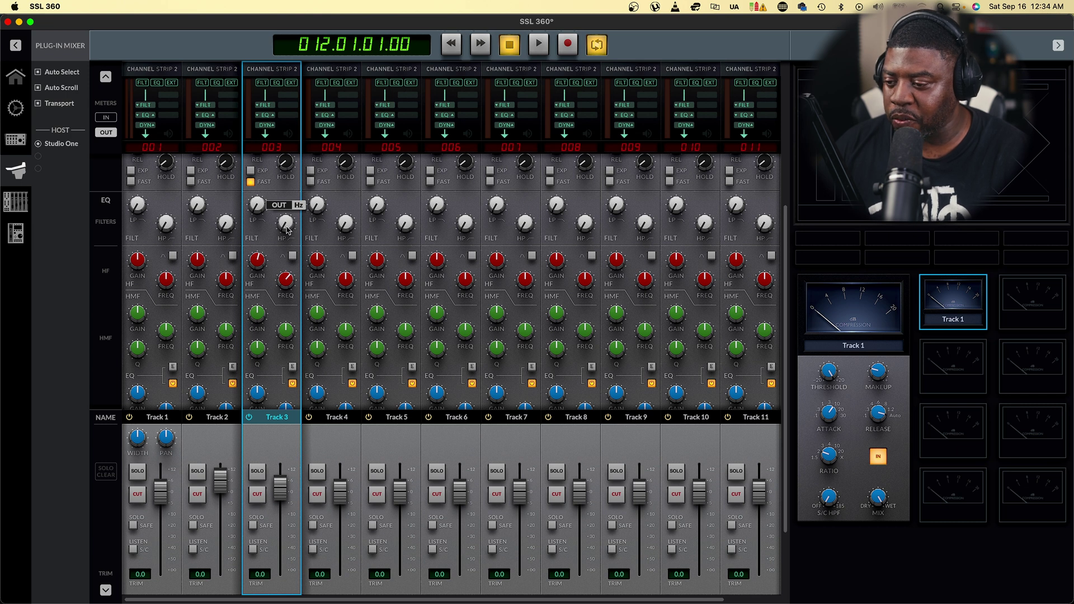
drag(290, 230, 301, 169)
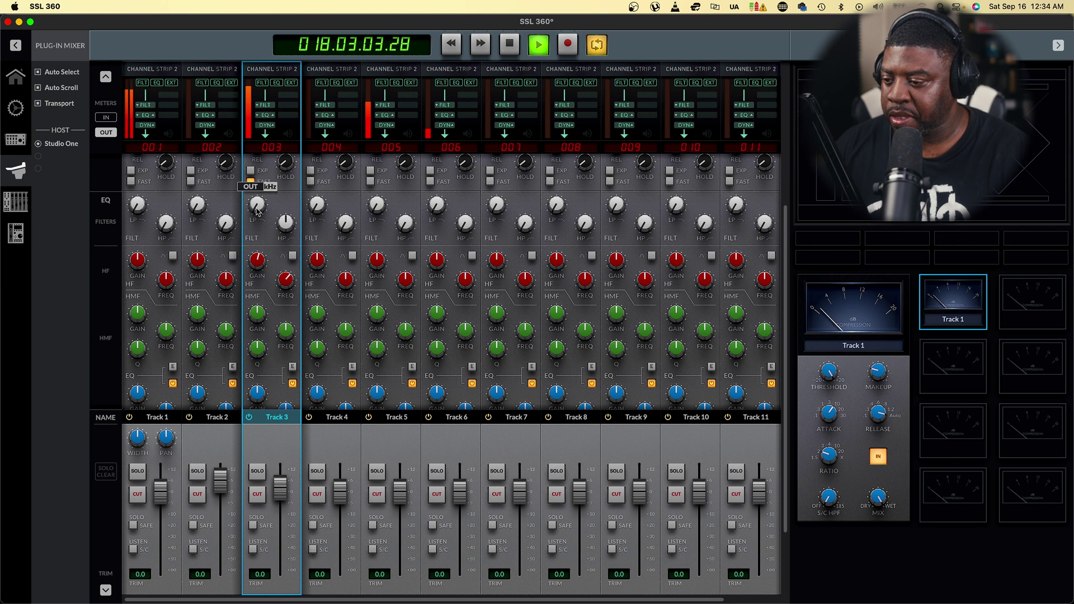
key(space)
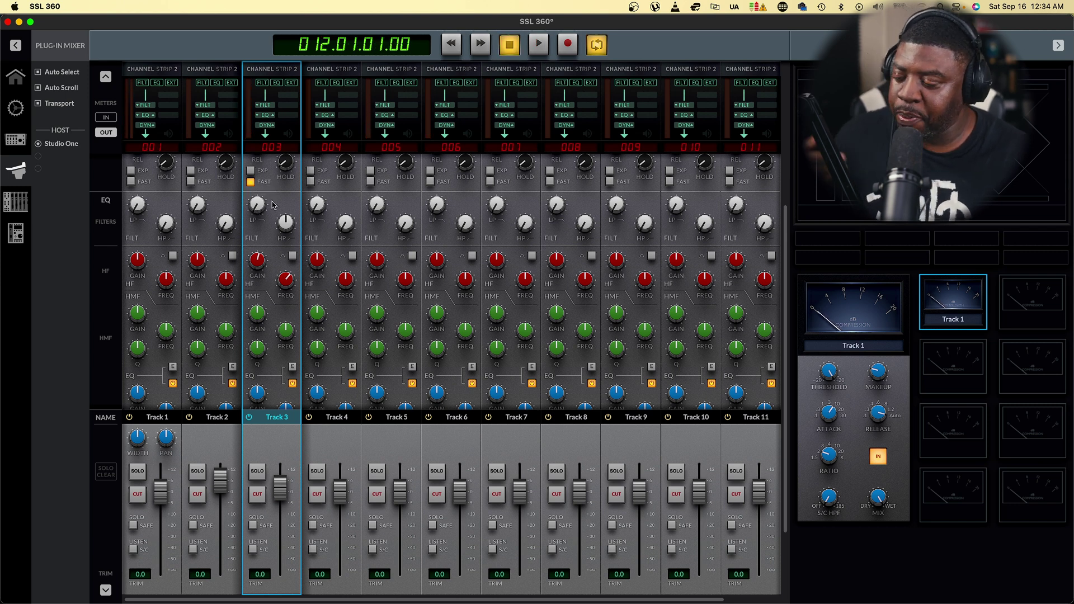